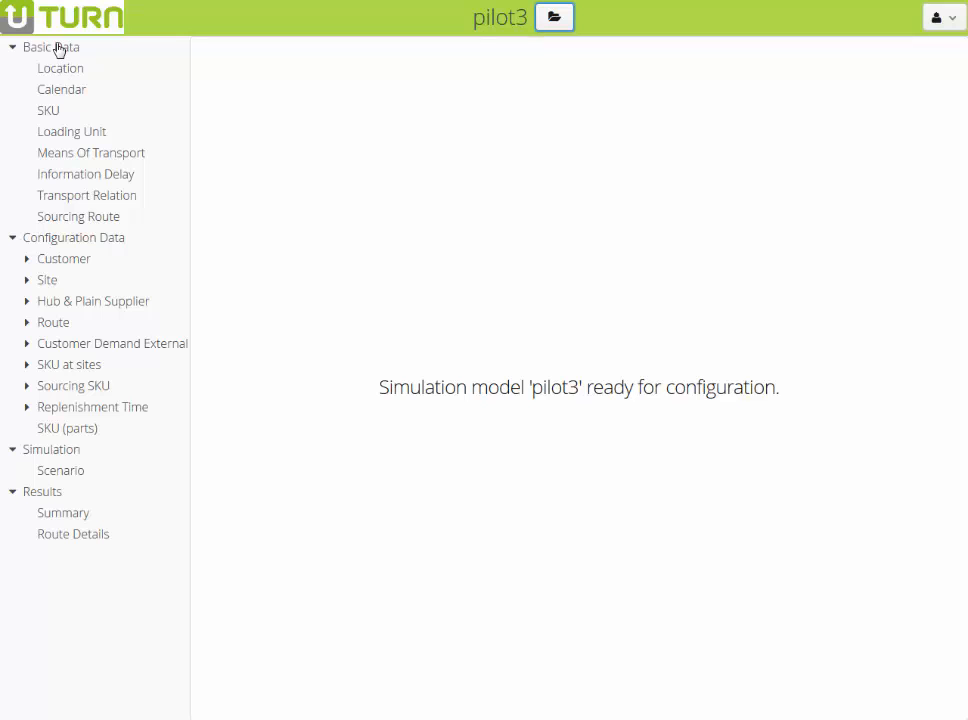
left_click(58, 46)
left_click(58, 242)
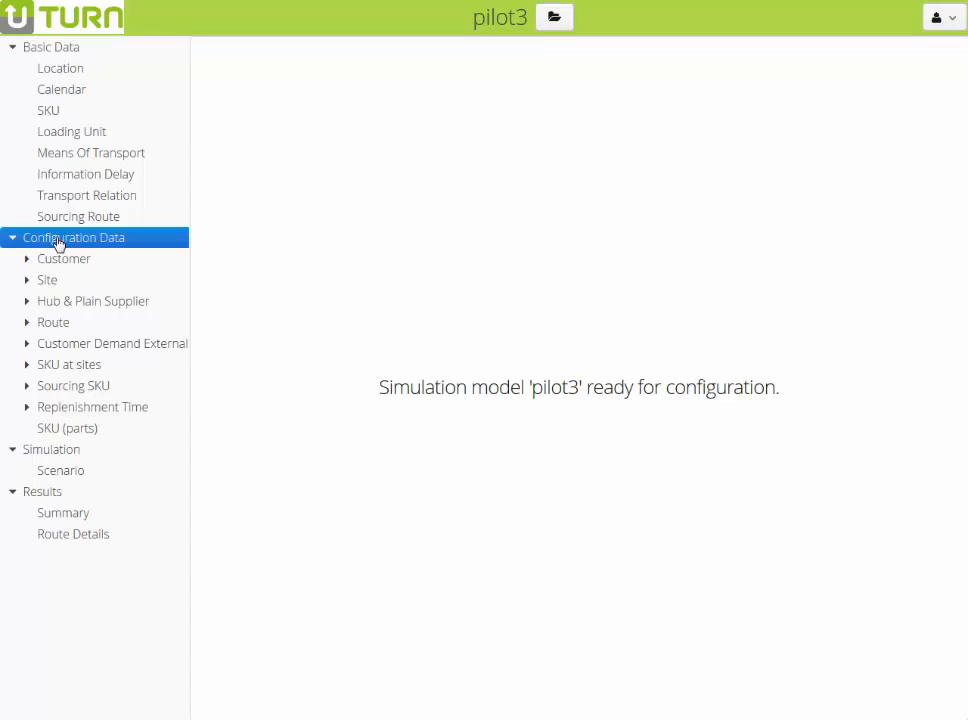
left_click(71, 50)
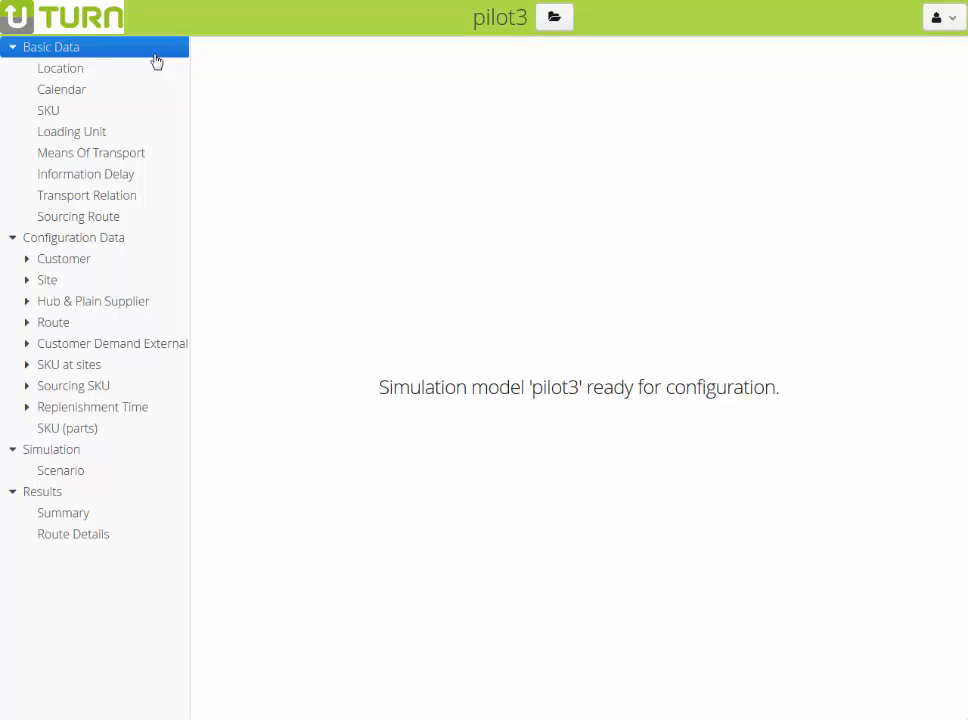
Step: Open the location data and find St Albans, Hertfordshire, East of England, England, UK on the map
left_click(60, 70)
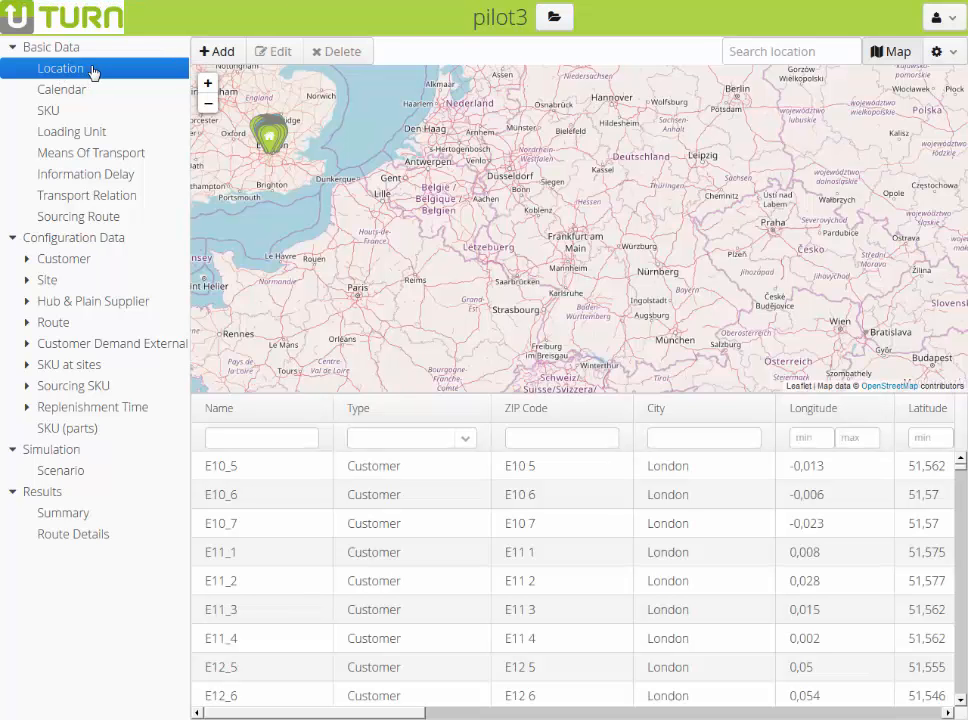
left_click(731, 51)
type("St Albans")
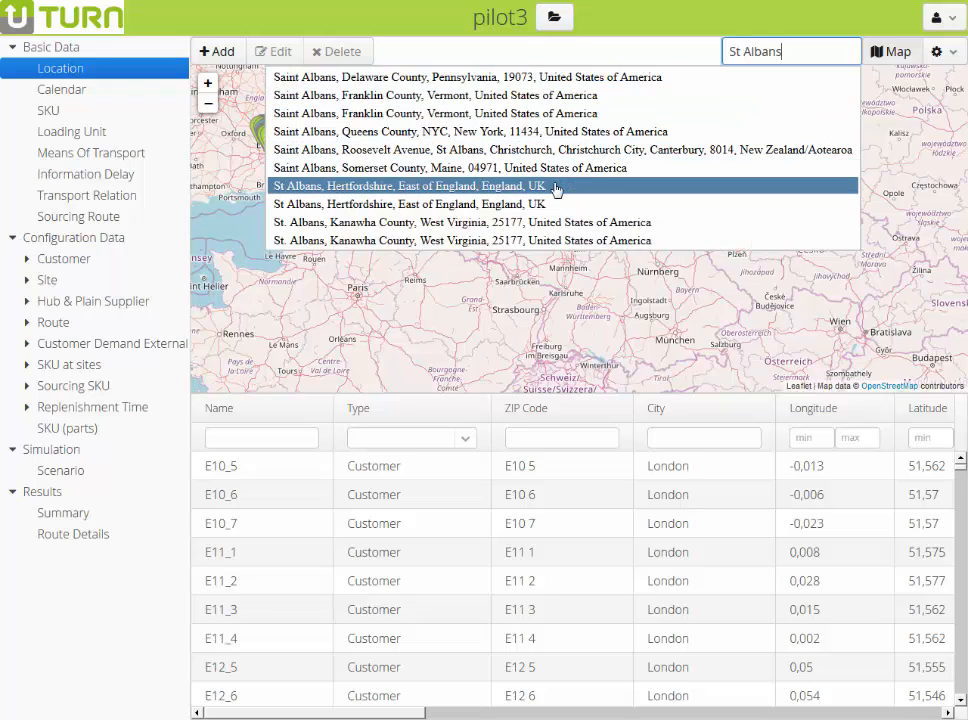
left_click(556, 187)
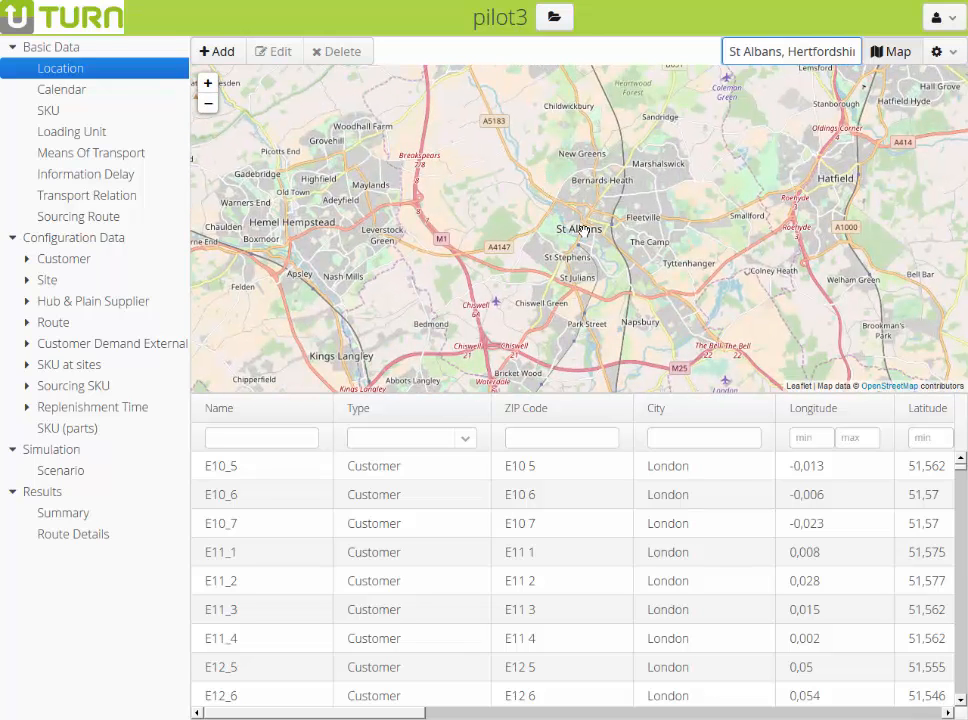
Step: Create a location at St Albans on the map, named St Albans, with type Hub, ZIP code AL1 and city St Albans, and save it
right_click(584, 232)
left_click(630, 248)
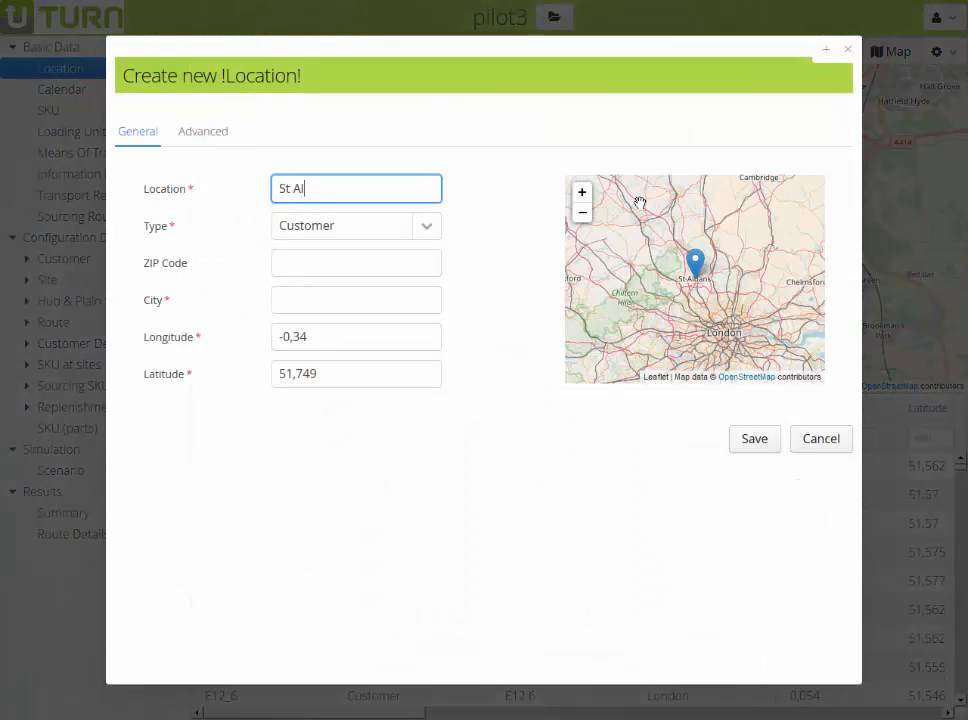
left_click(425, 227)
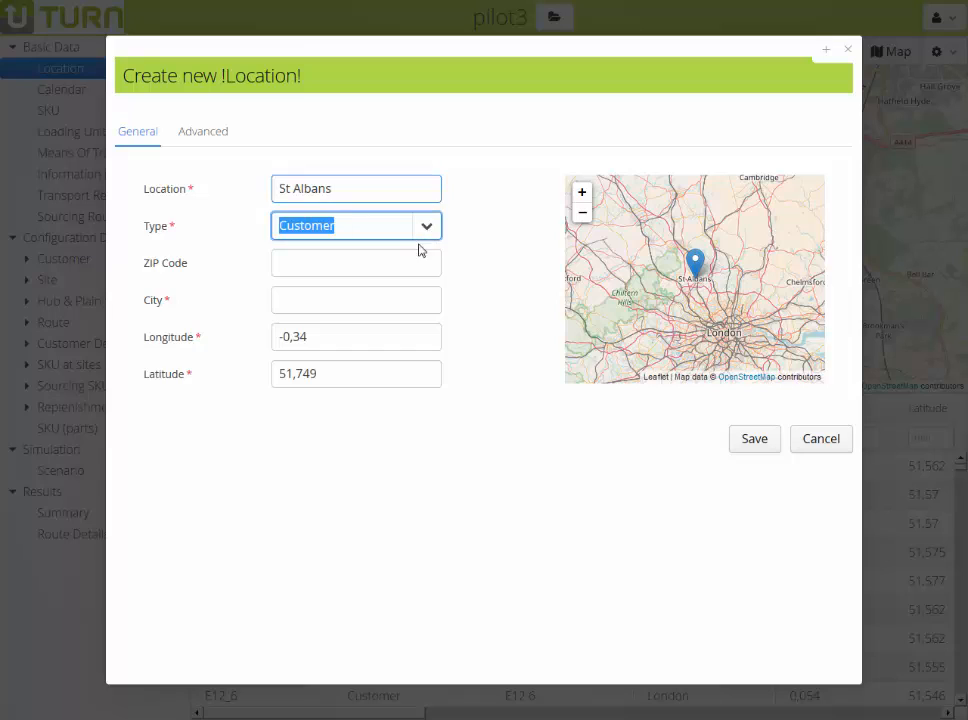
double_click(412, 261)
left_click(425, 229)
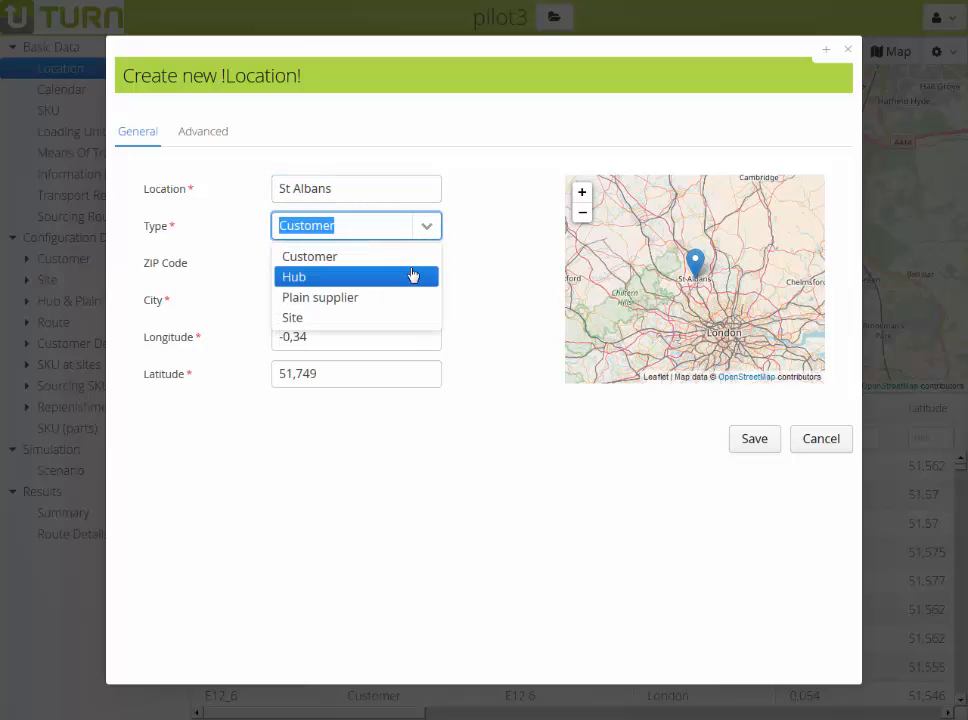
double_click(411, 273)
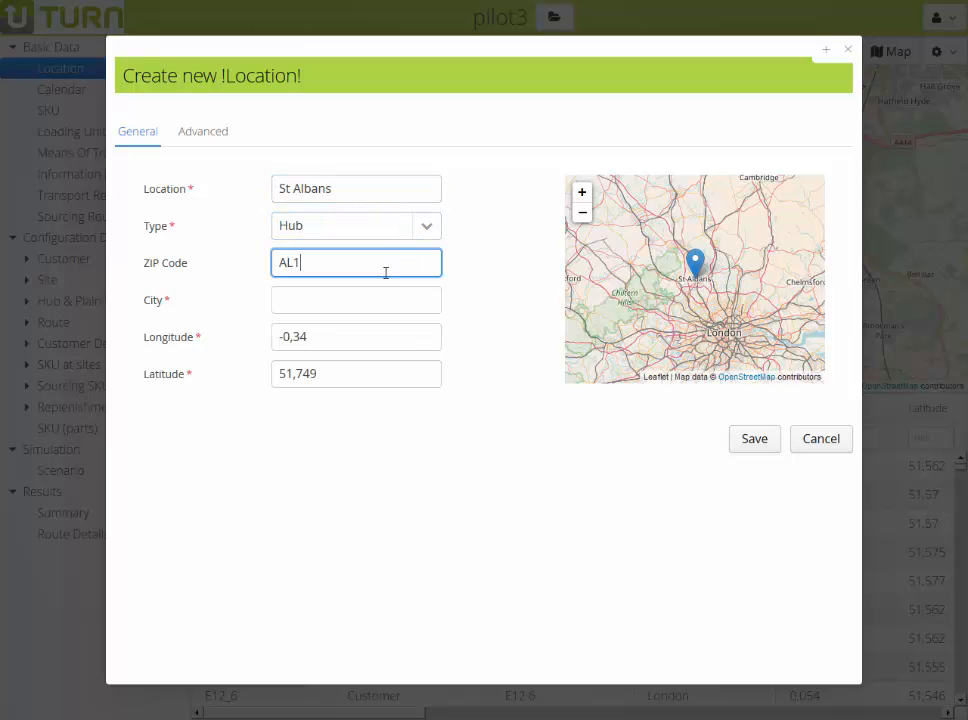
left_click(333, 300)
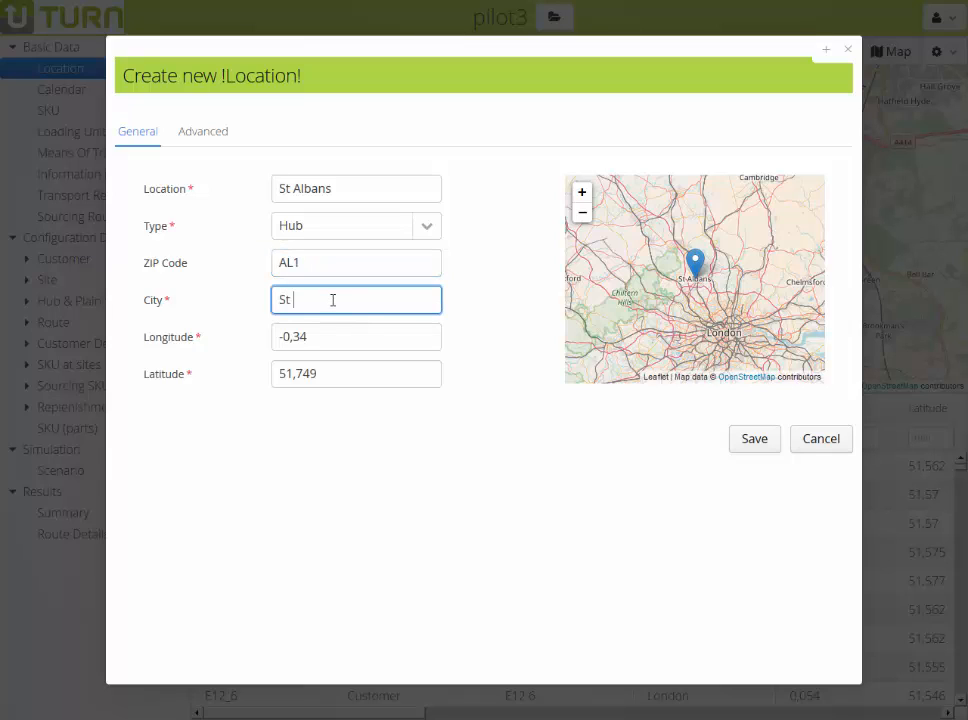
left_click(755, 439)
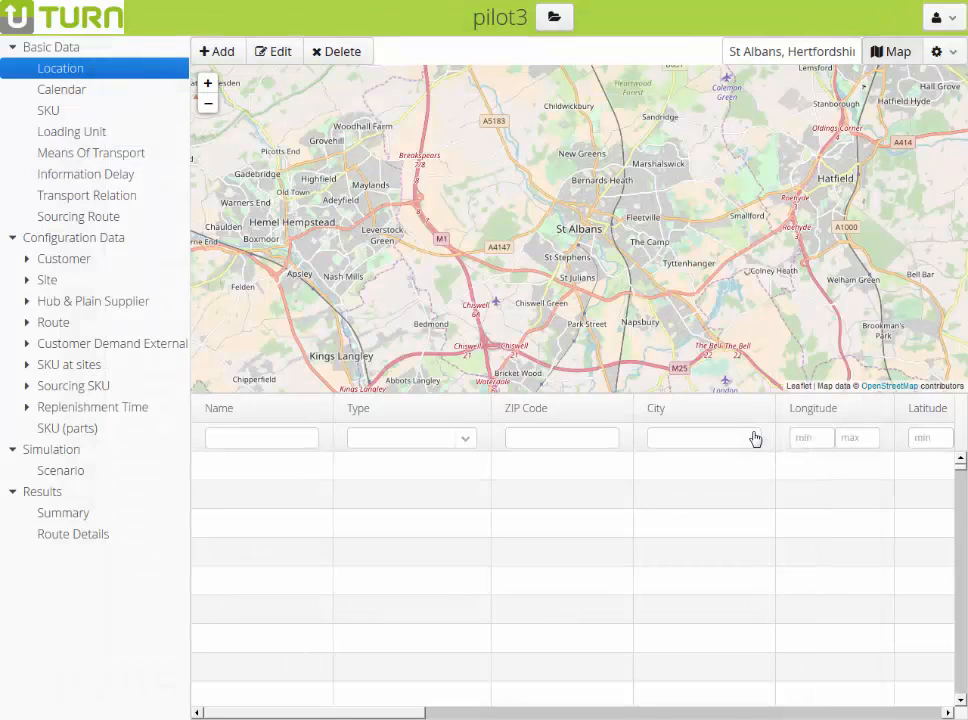
Step: Examine the new St Albans marker on the map and filter the location list by type Hub
left_click(210, 87)
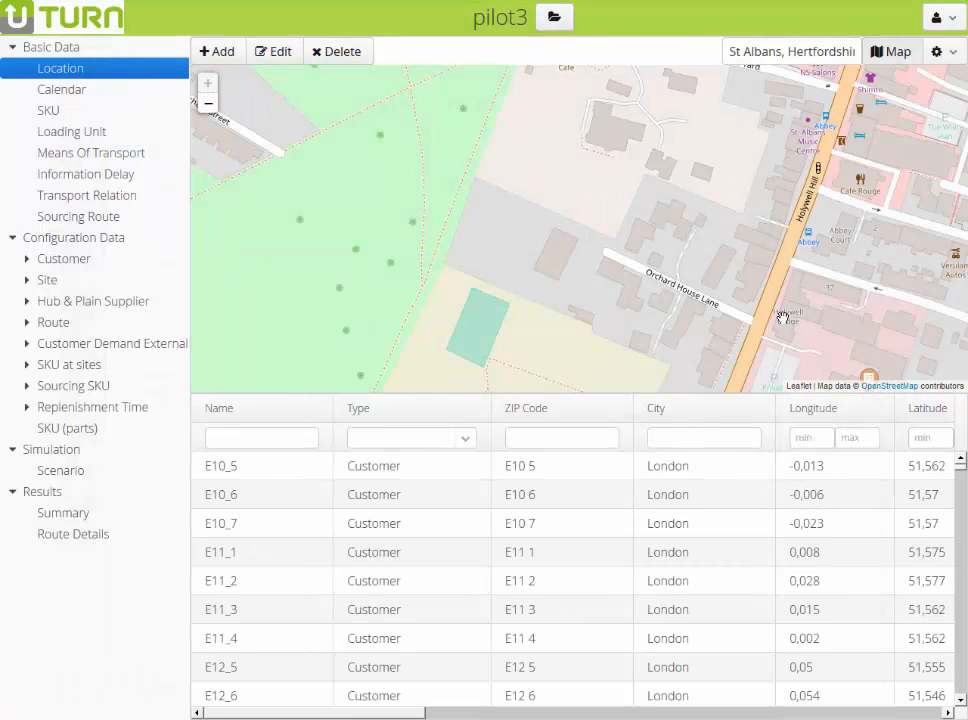
mouse_move(713, 285)
left_mouse_down()
mouse_move(529, 216)
mouse_move(606, 268)
left_mouse_up()
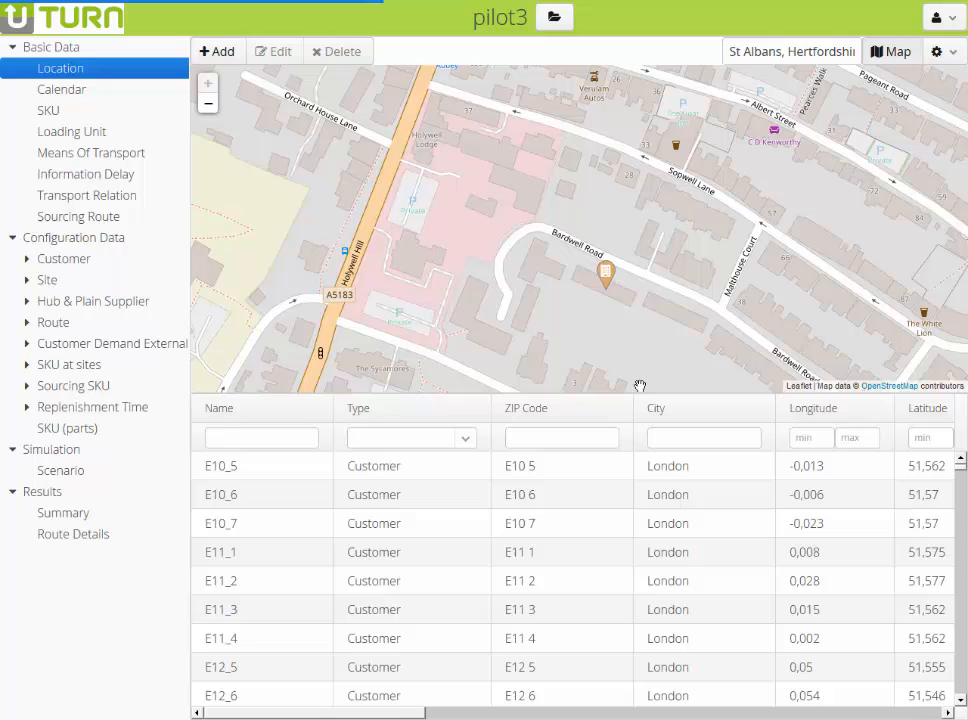
left_click(680, 403)
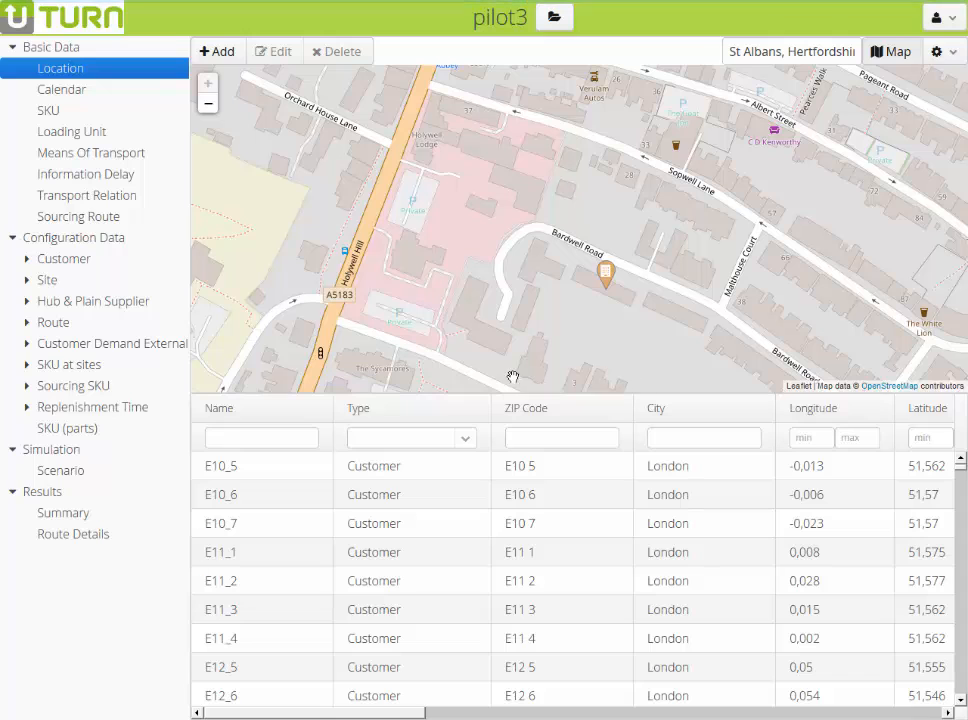
left_click(466, 450)
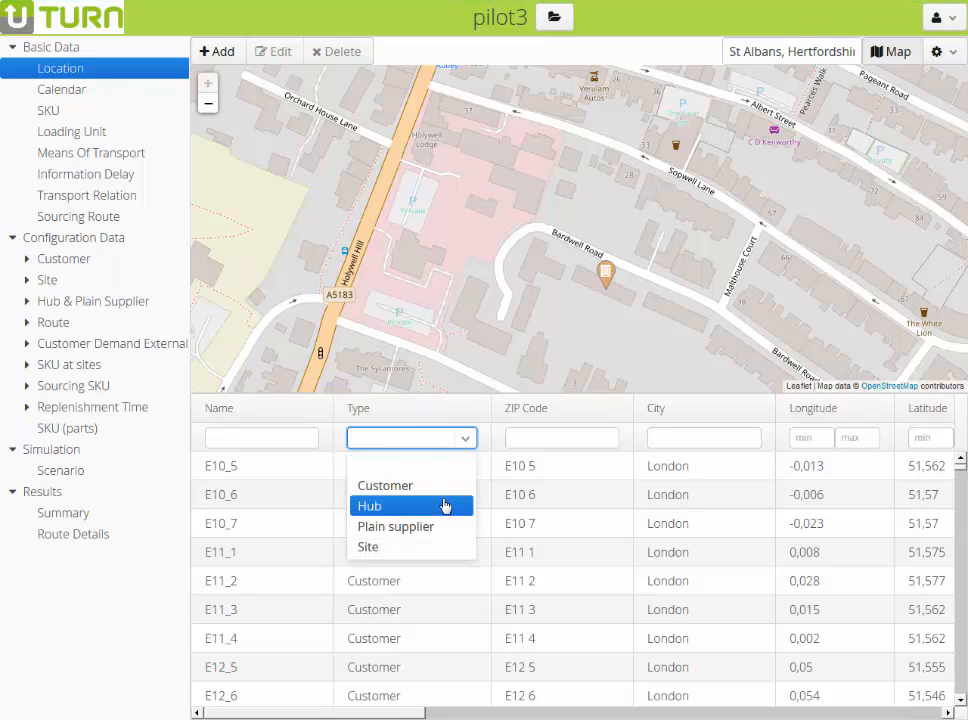
left_click(446, 504)
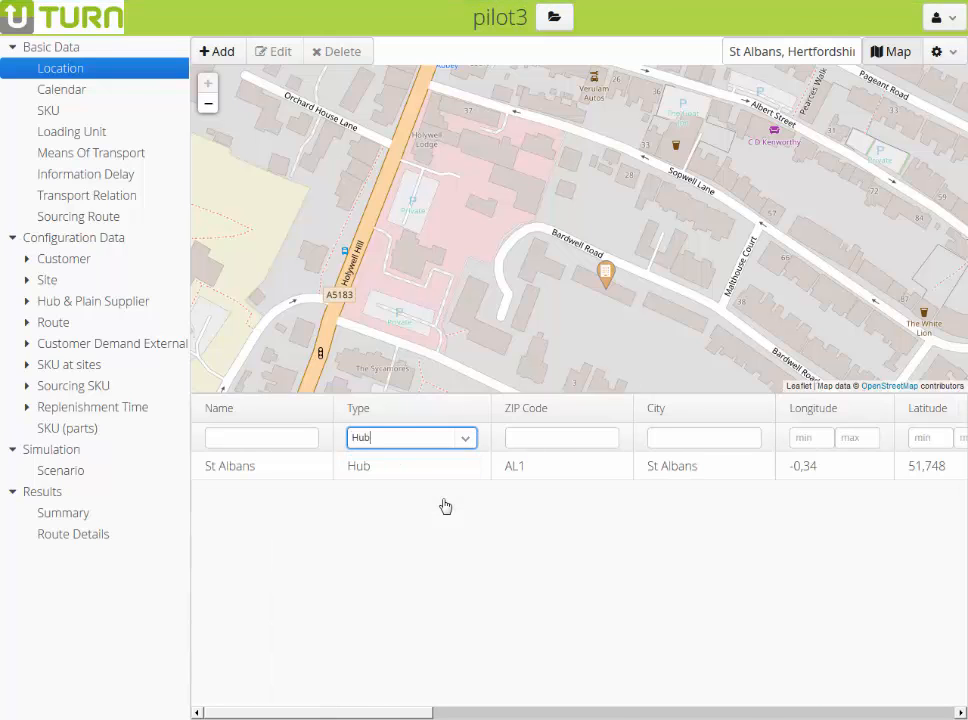
Step: Delete the St Albans hub from the location list and clear the type filter
left_click(386, 476)
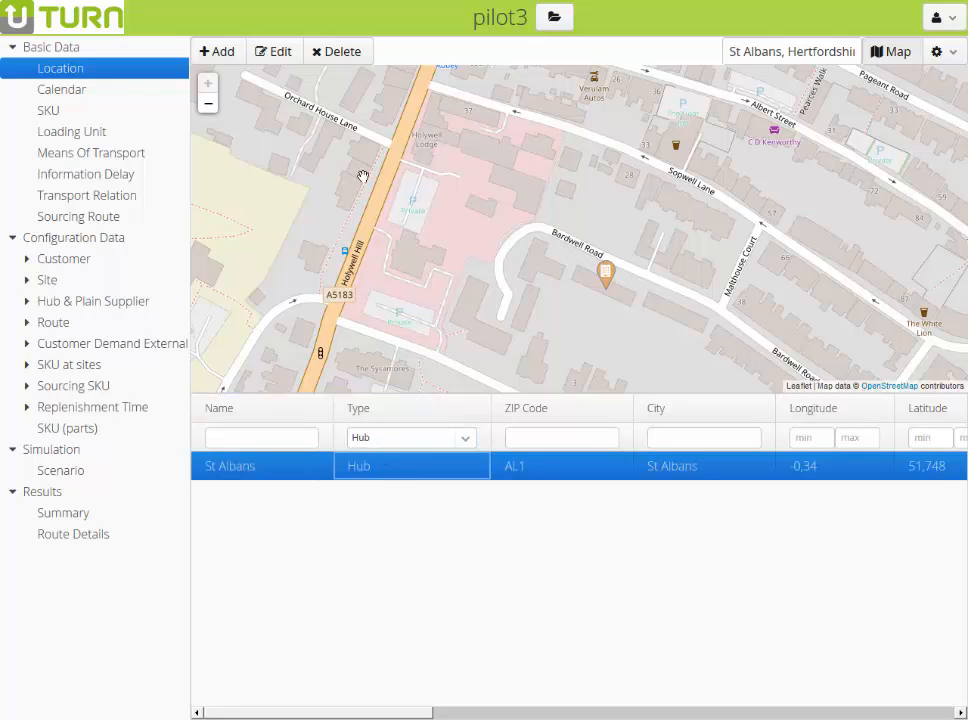
left_click(337, 52)
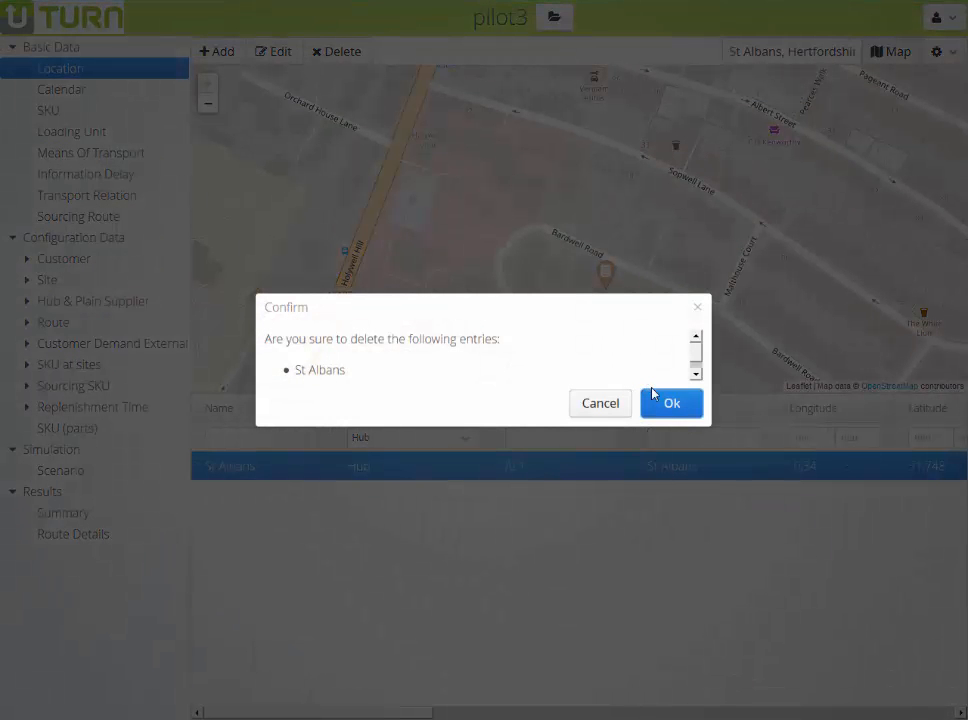
left_click(661, 411)
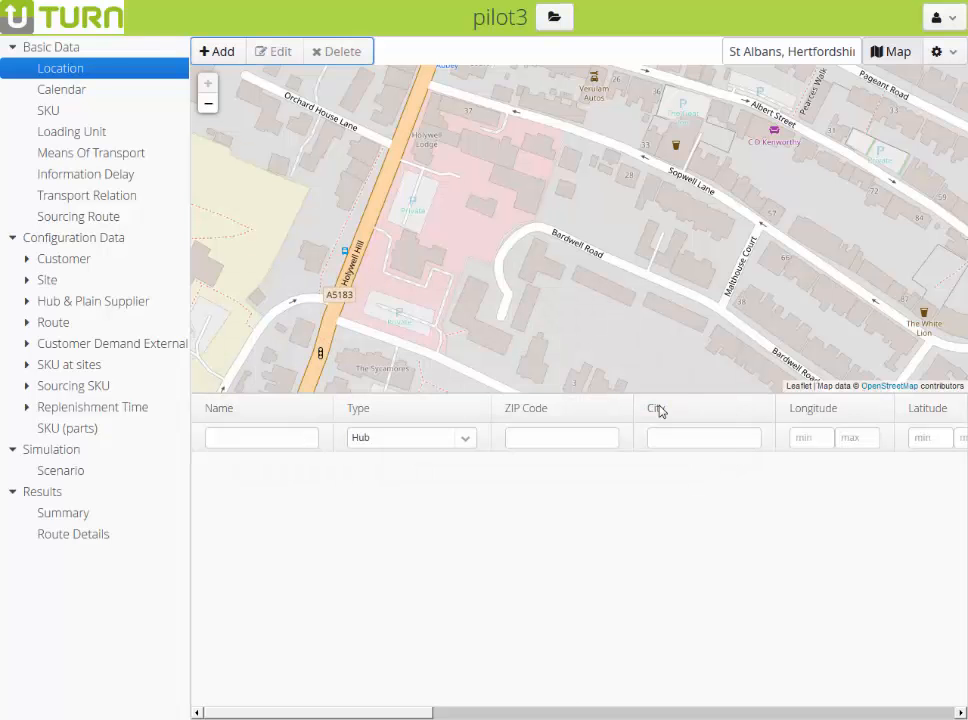
left_click(464, 442)
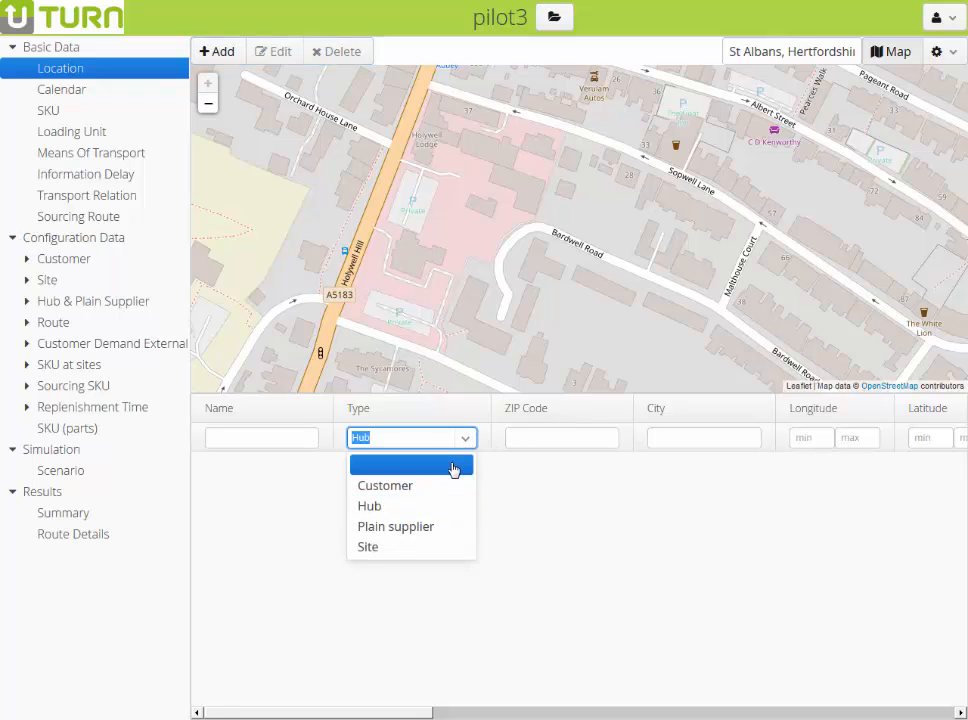
left_click(453, 466)
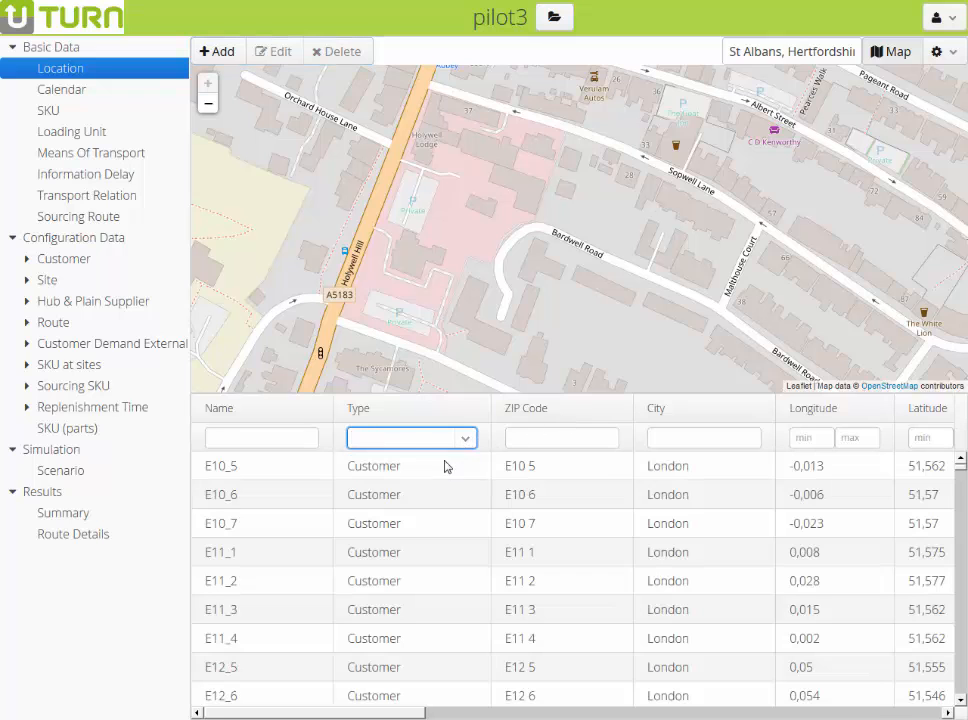
Step: View the calendar data, open the bill of material for sku_02 and assign sku_01 and sku_05 to it
left_click(72, 92)
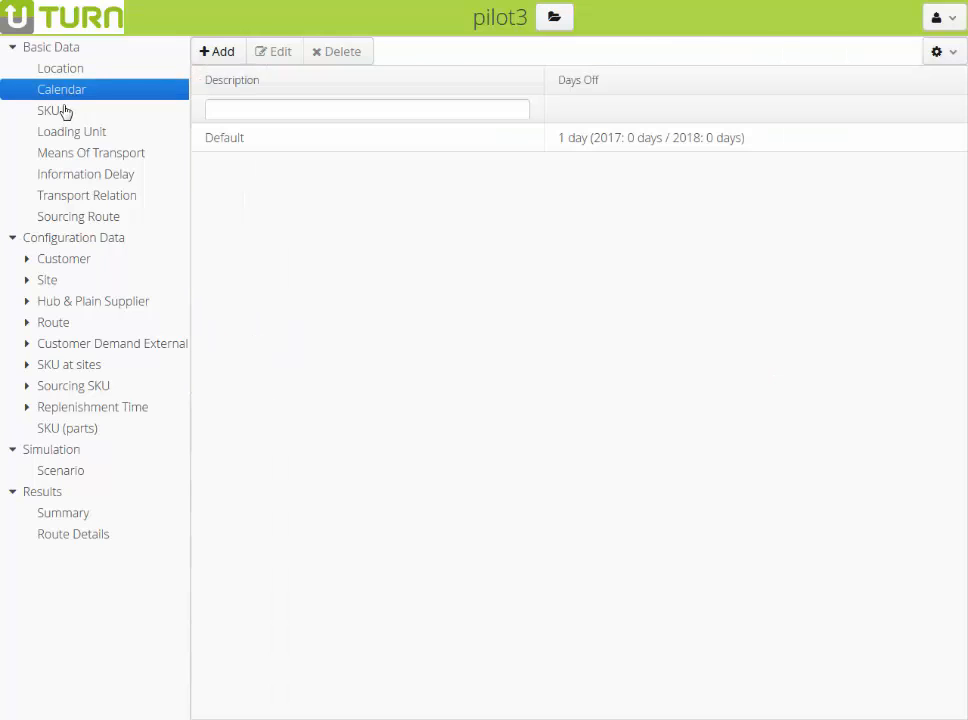
left_click(62, 114)
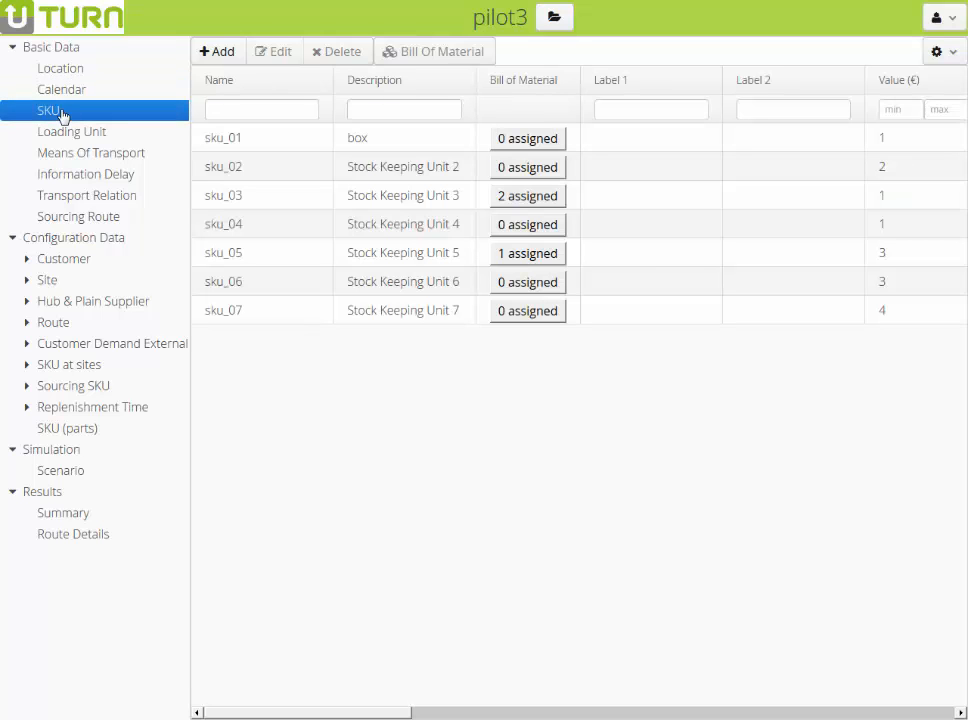
left_click(518, 167)
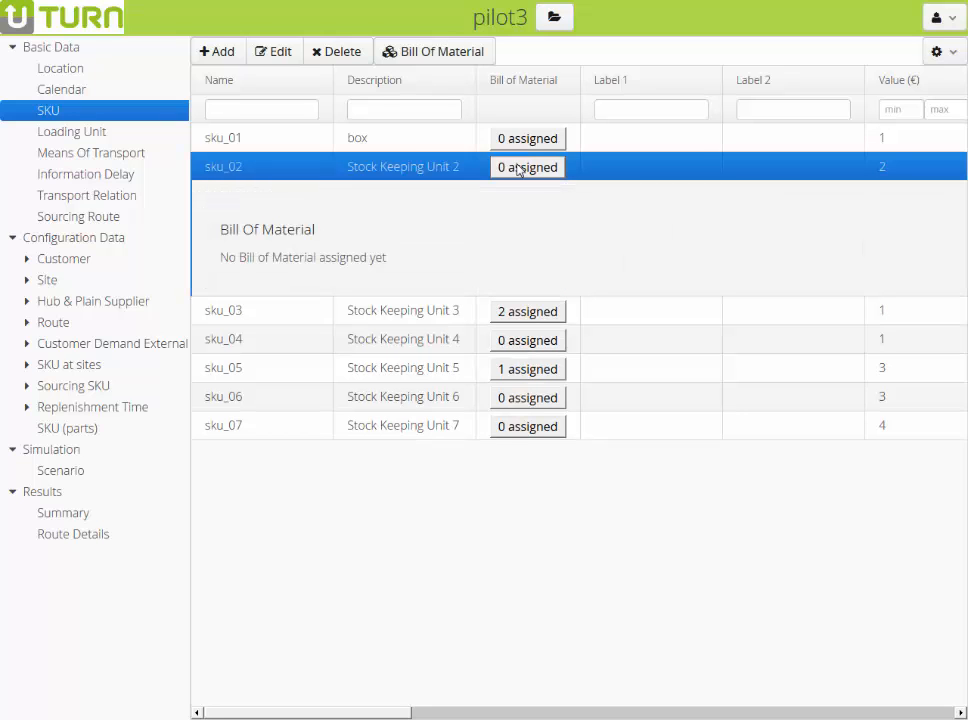
left_click(426, 53)
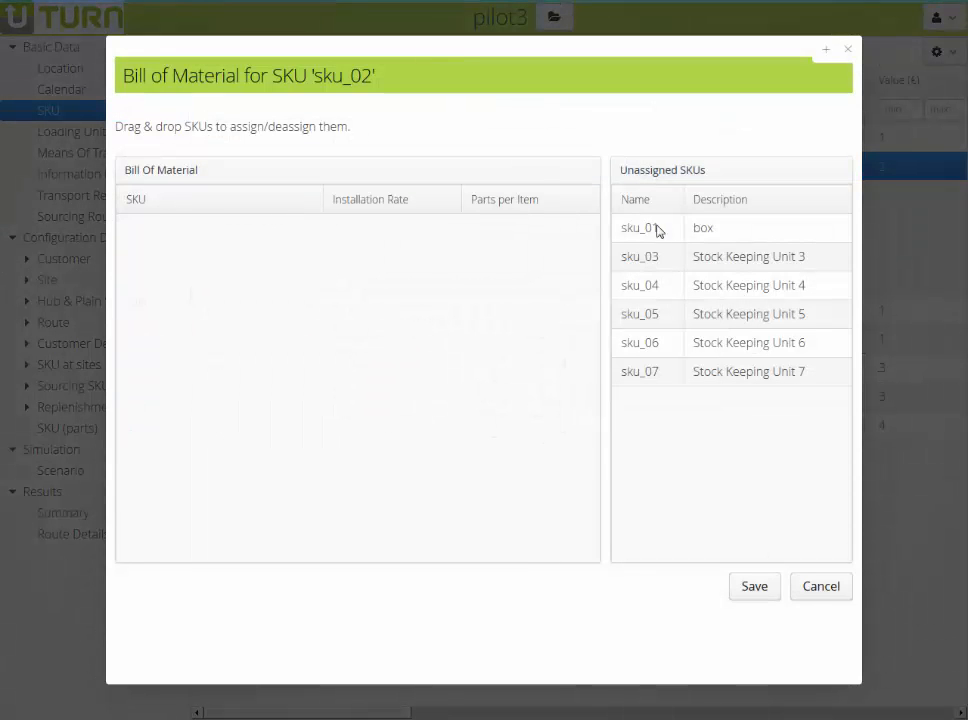
left_click_drag(696, 238, 420, 246)
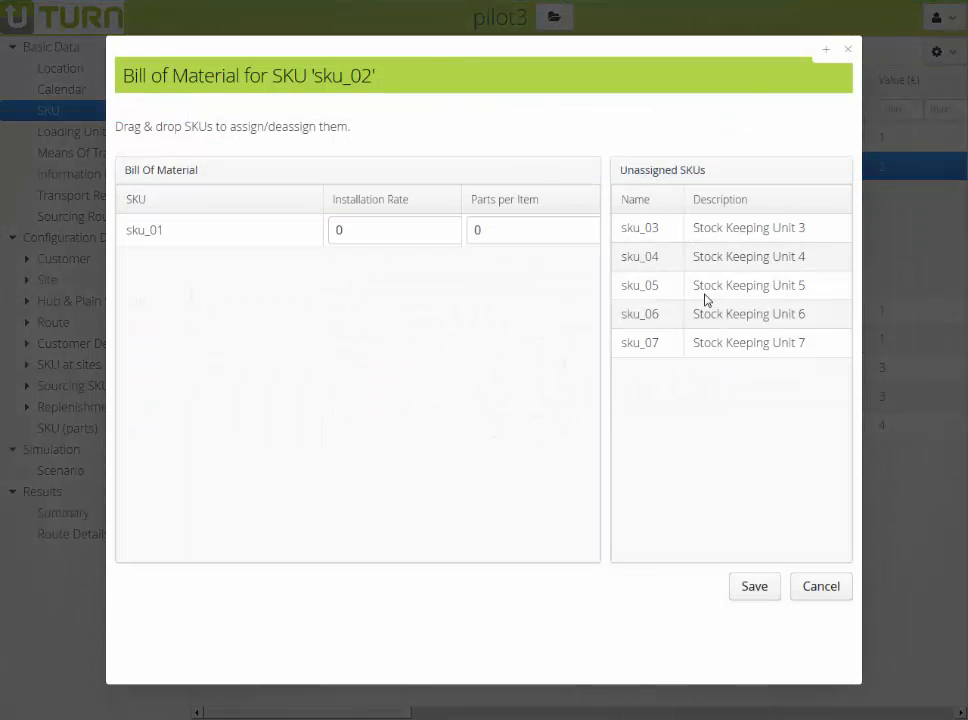
left_click_drag(705, 300, 363, 240)
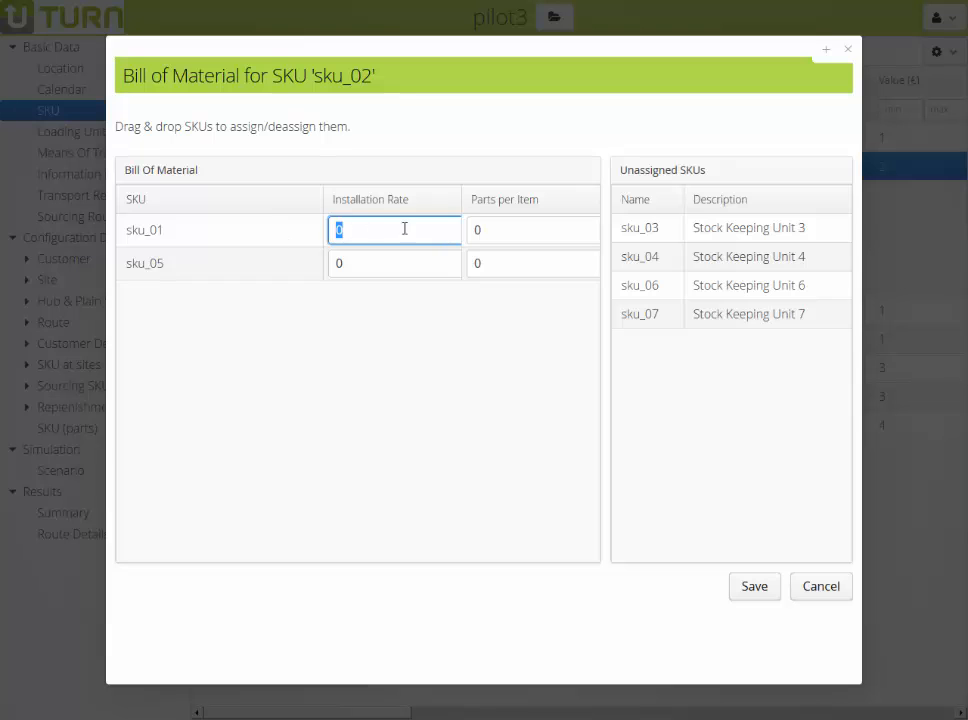
Step: Set installation rate 1 for both parts and parts per item 1 for sku_01 and 2 for sku_05, save, and expand sku_02's bill of material
type("1")
key("Tab")
type("1")
key("Tab")
type("1")
key("Tab")
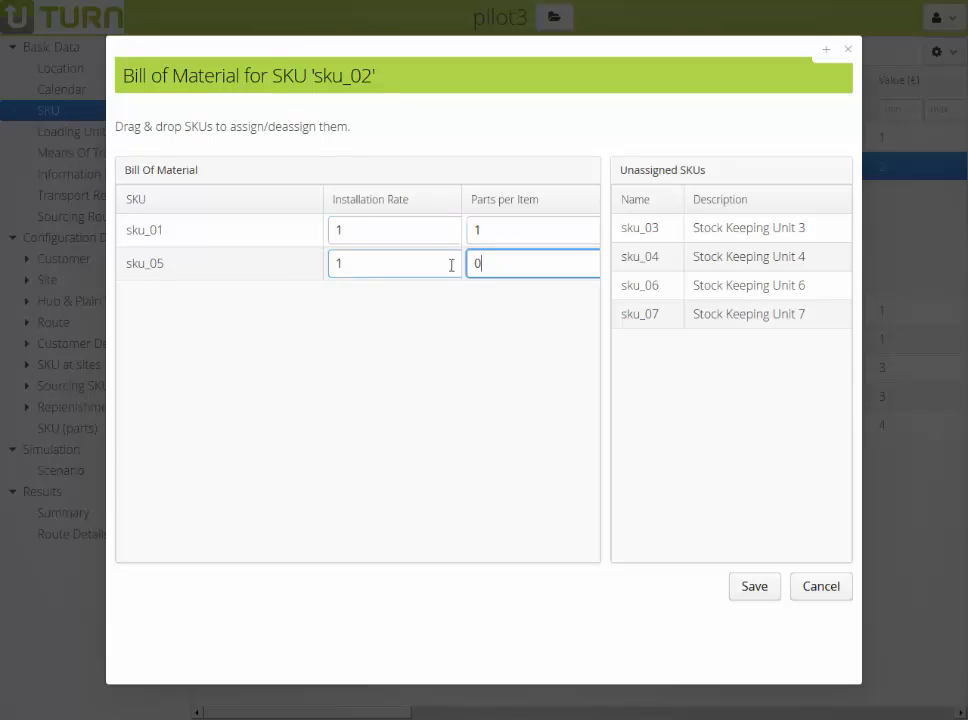
type("2")
left_click(756, 588)
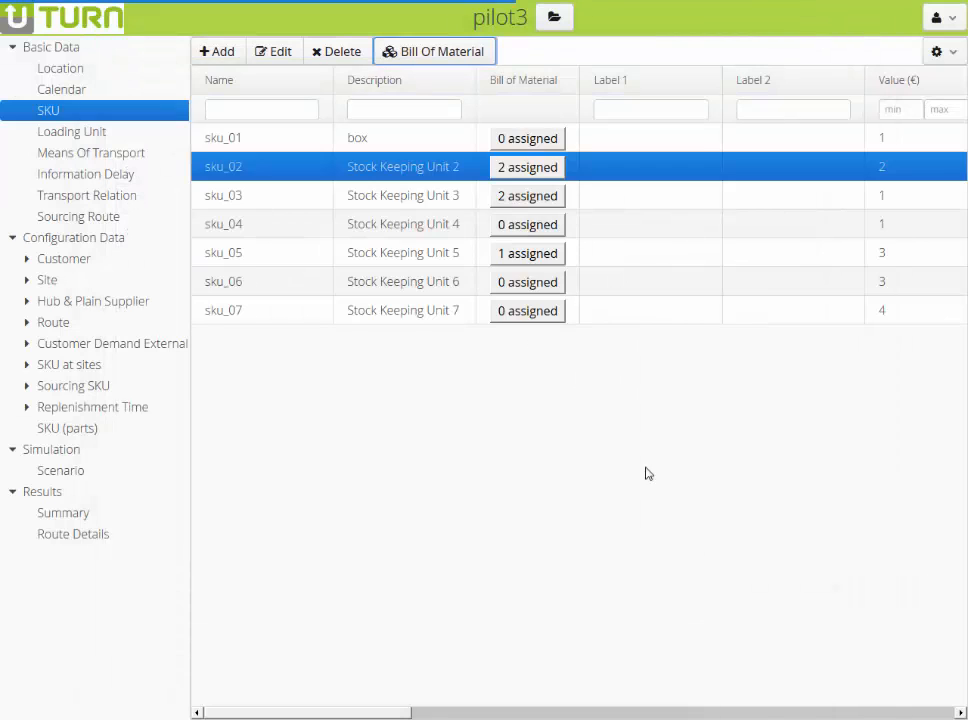
left_click(525, 170)
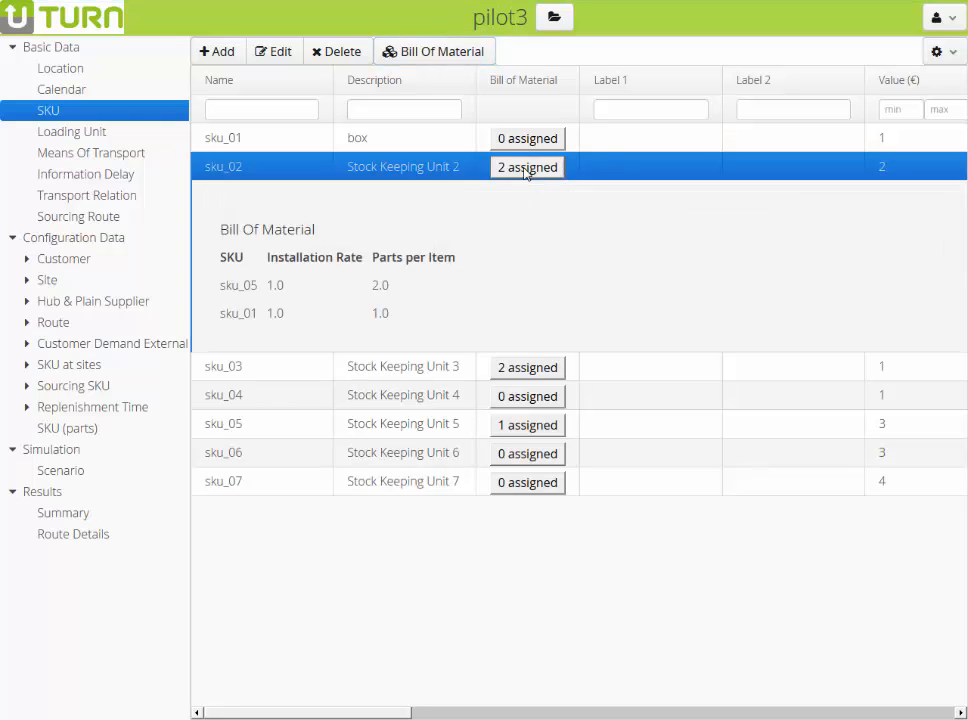
Step: Set the Ship quantity to 0 in the means-of-transport assignment of loading unit deliveryTote and save it
left_click(80, 133)
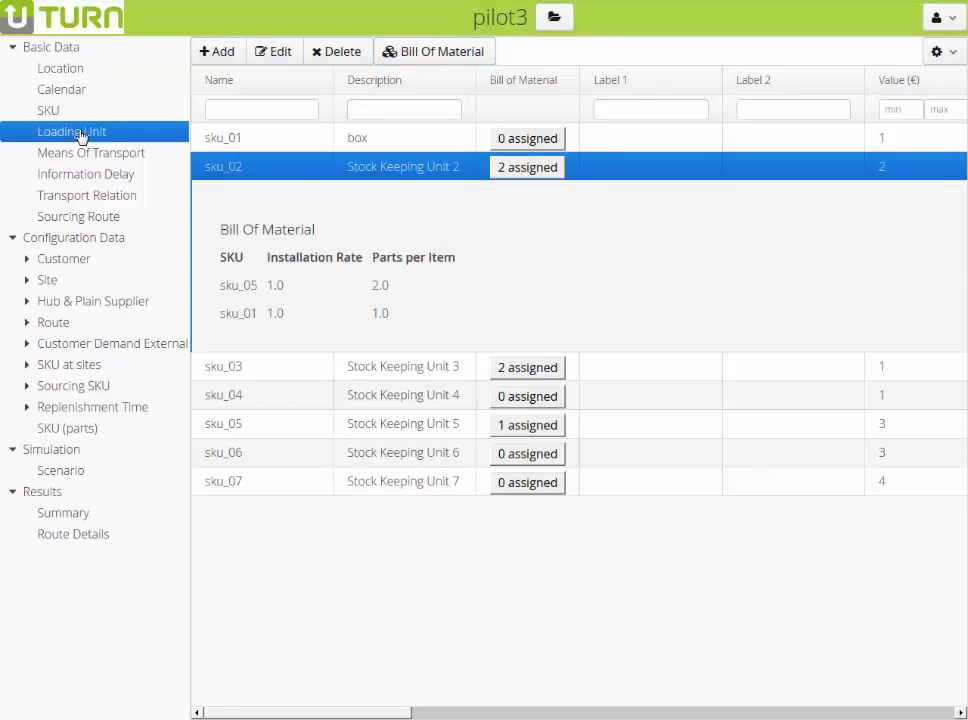
left_click(235, 147)
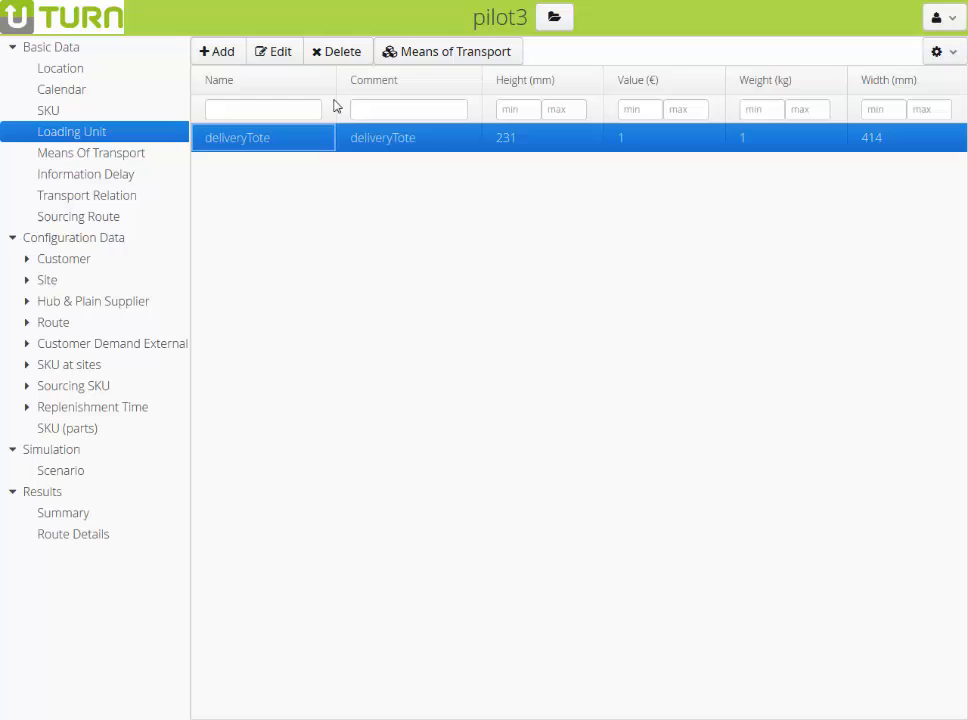
left_click(439, 53)
double_click(447, 162)
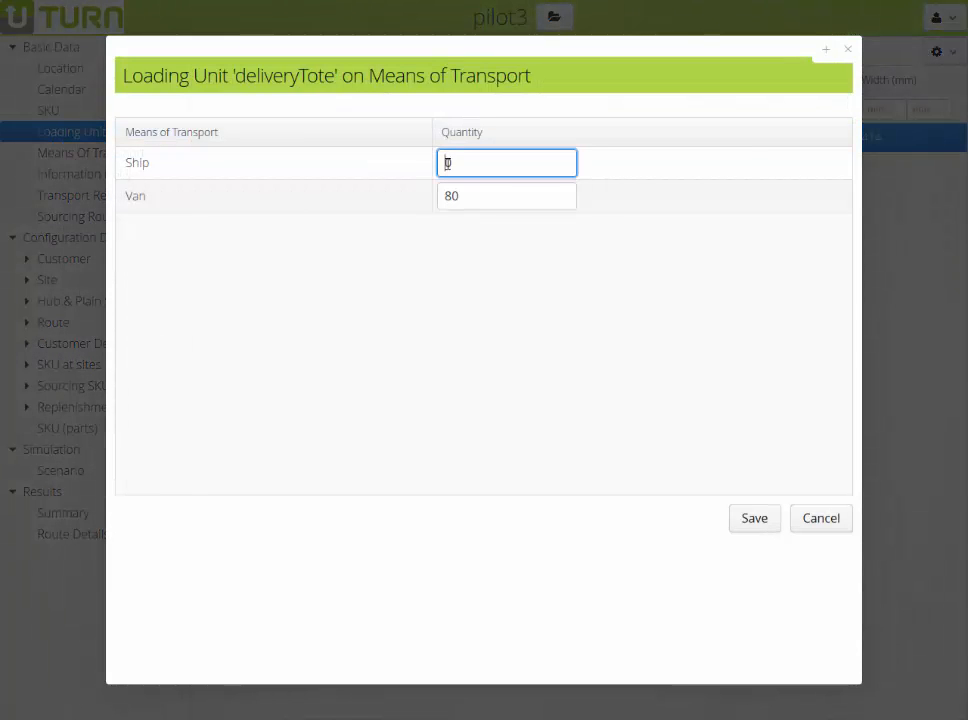
type("100")
left_click(752, 519)
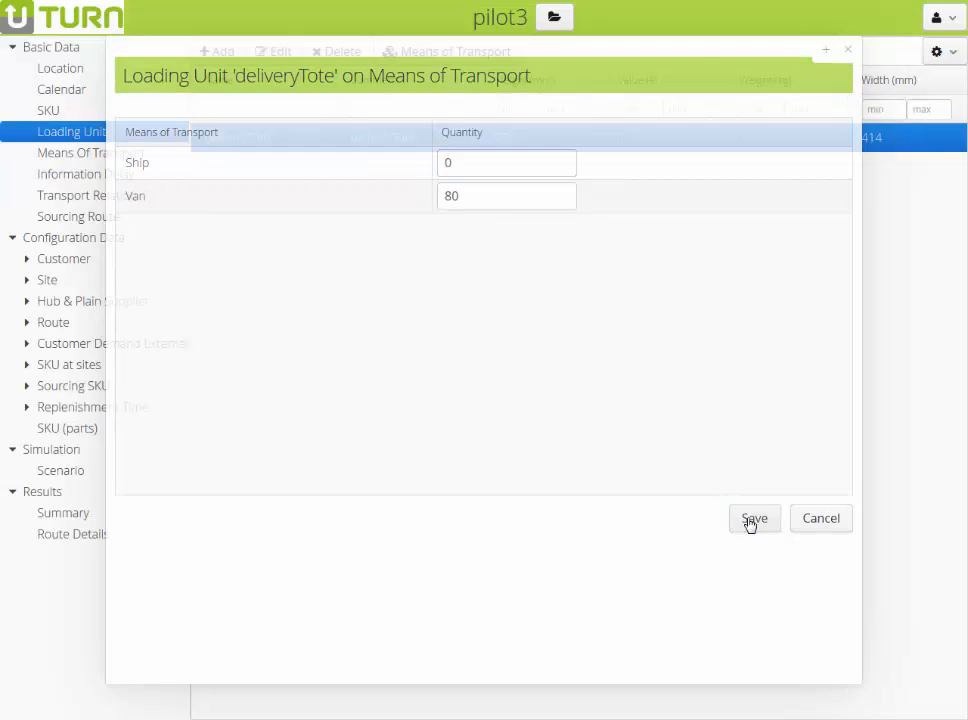
Step: View the means of transport and information delay data, and open the transport relations
left_click(97, 157)
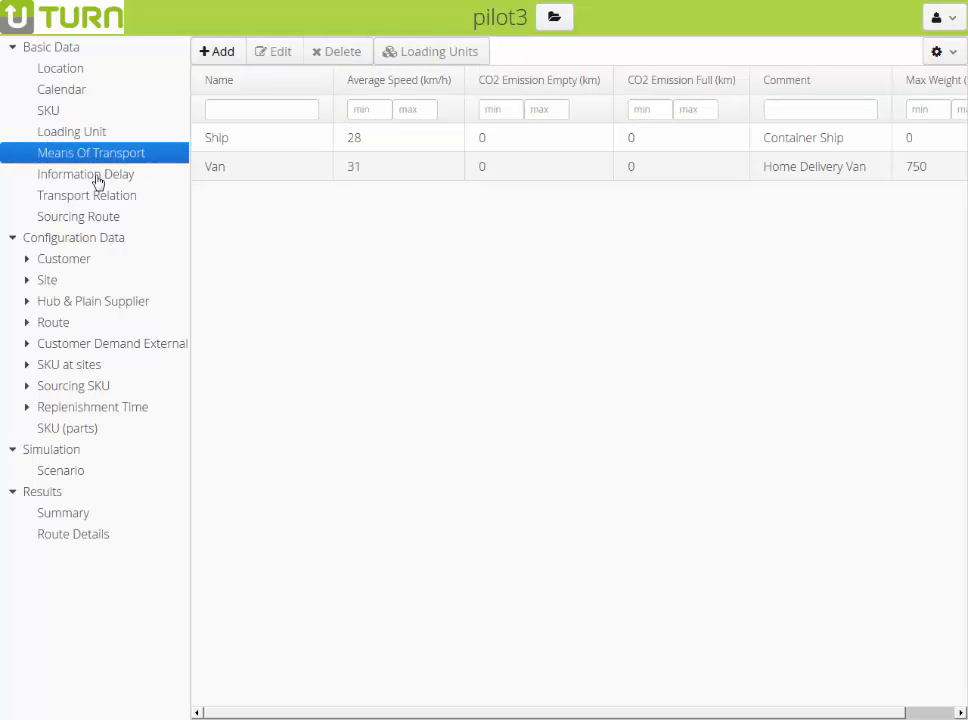
left_click(97, 176)
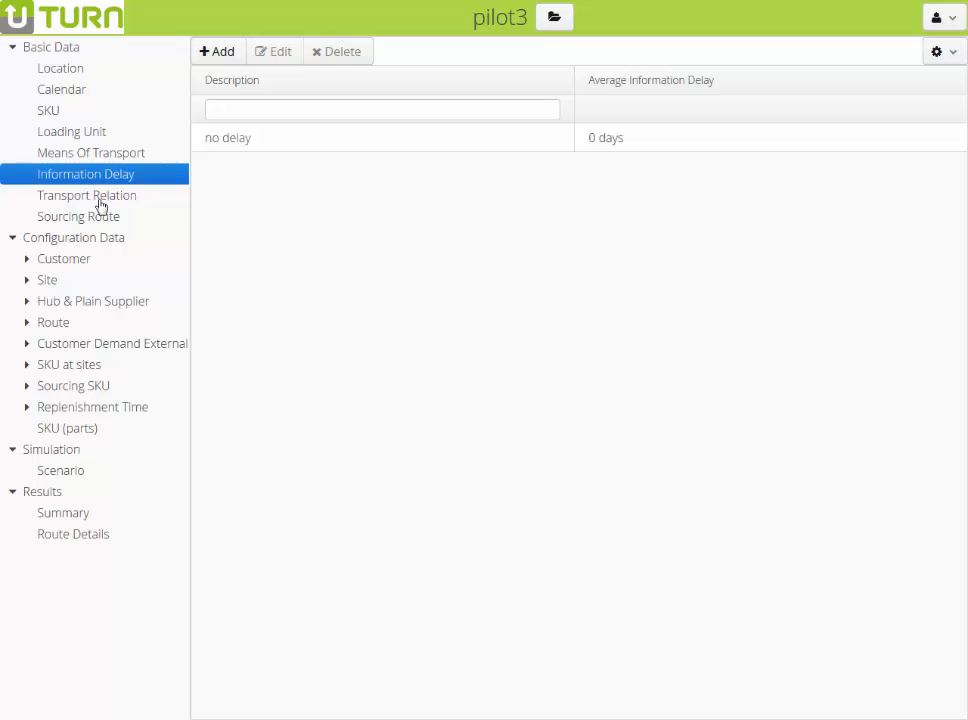
left_click(100, 204)
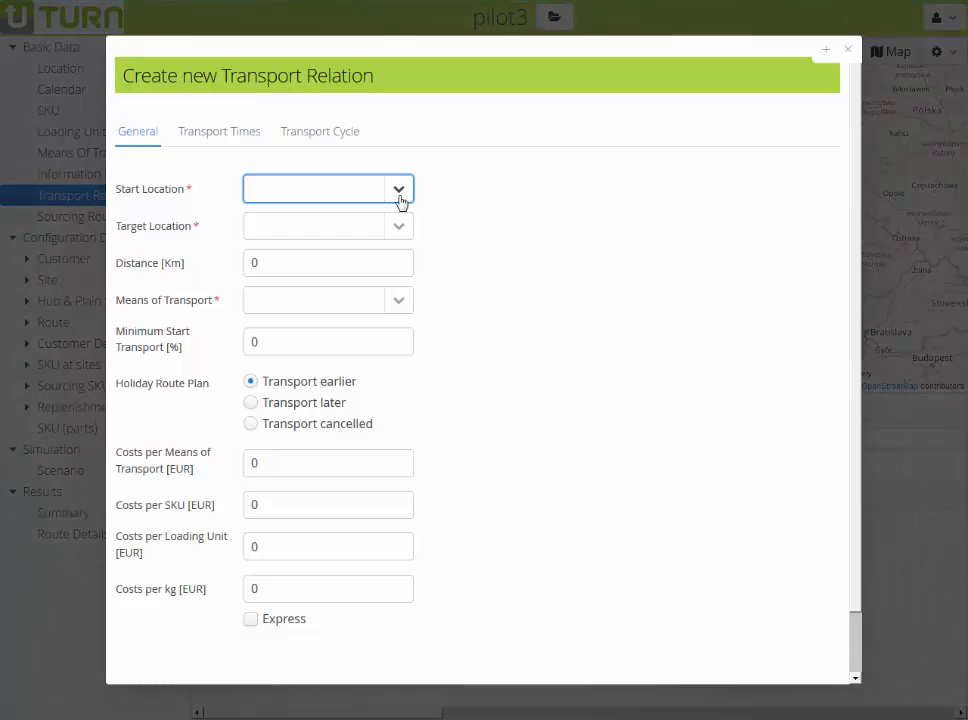
Step: Set the new transport relation's start location to EN3_7, target location to E11_3 and means of transport to Van
left_click(399, 189)
left_click(380, 218)
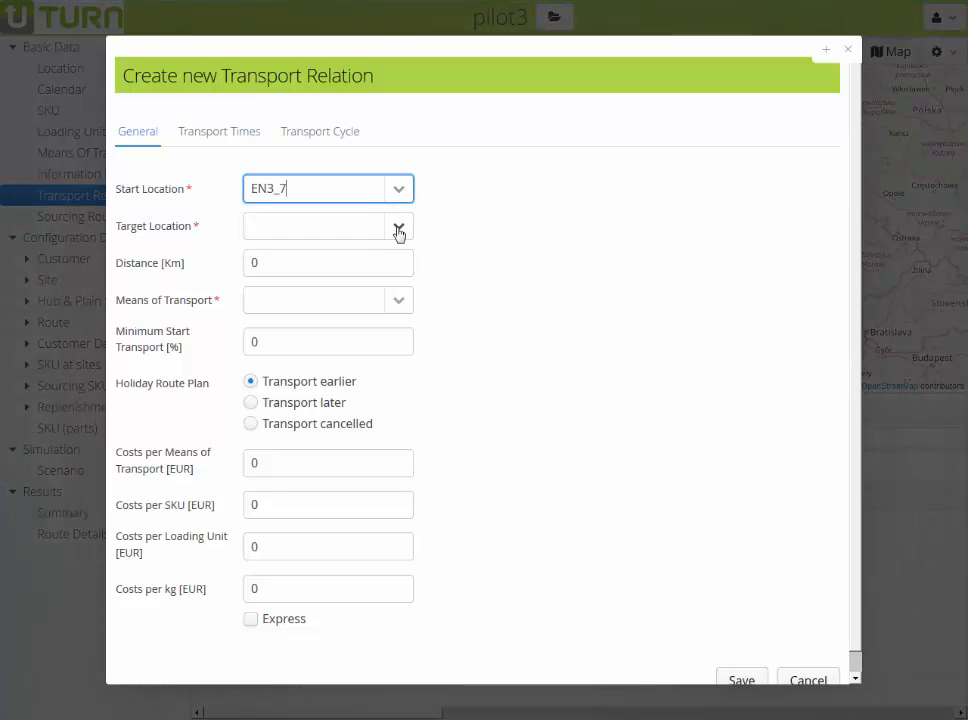
left_click(399, 232)
left_click(367, 357)
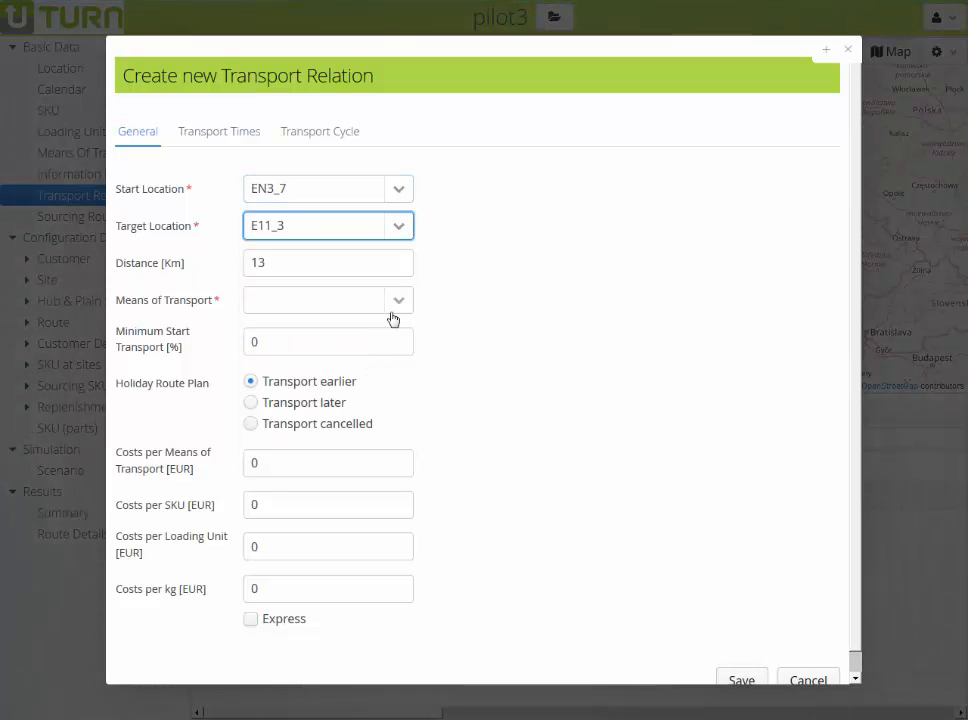
left_click(393, 308)
left_click(374, 350)
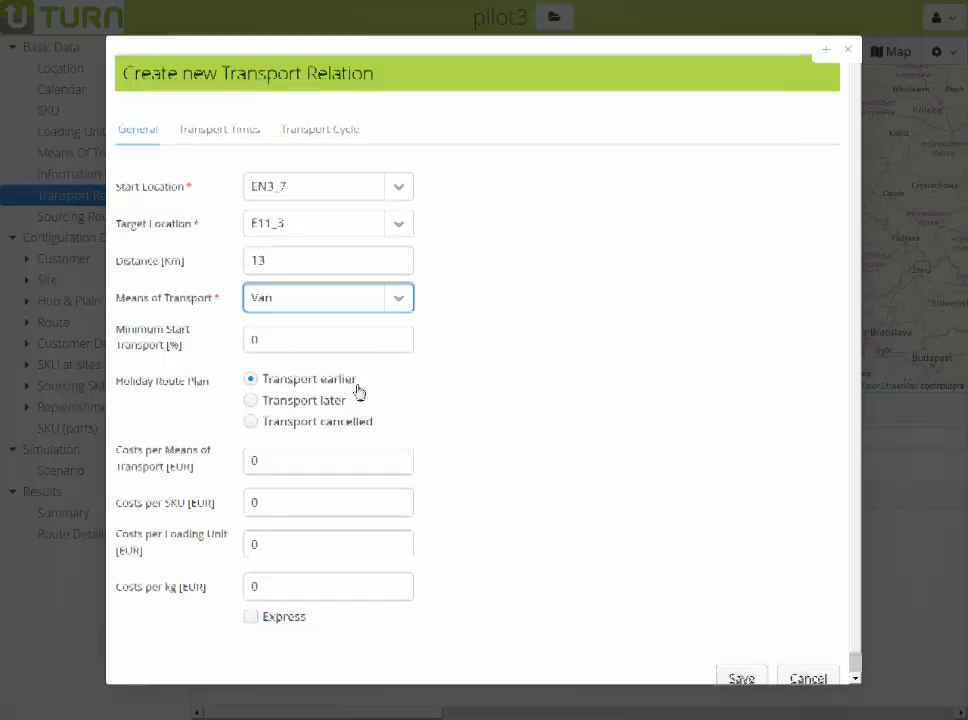
Step: Add a transport time of 0 days with 20 % probability to the new relation and try to save it
left_click(226, 130)
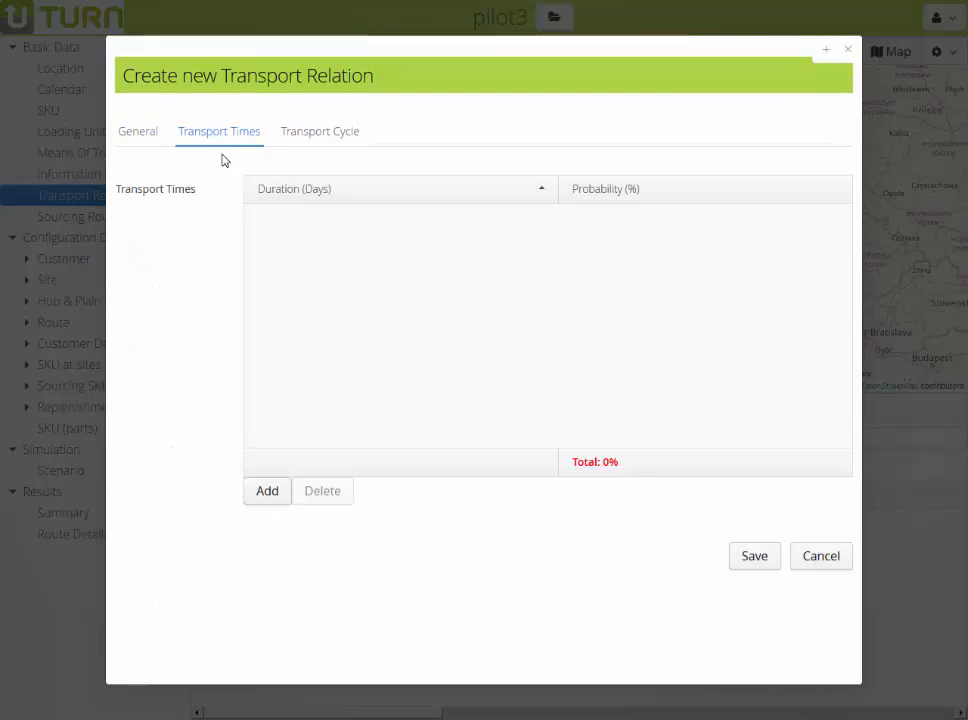
left_click(266, 491)
left_click(575, 218)
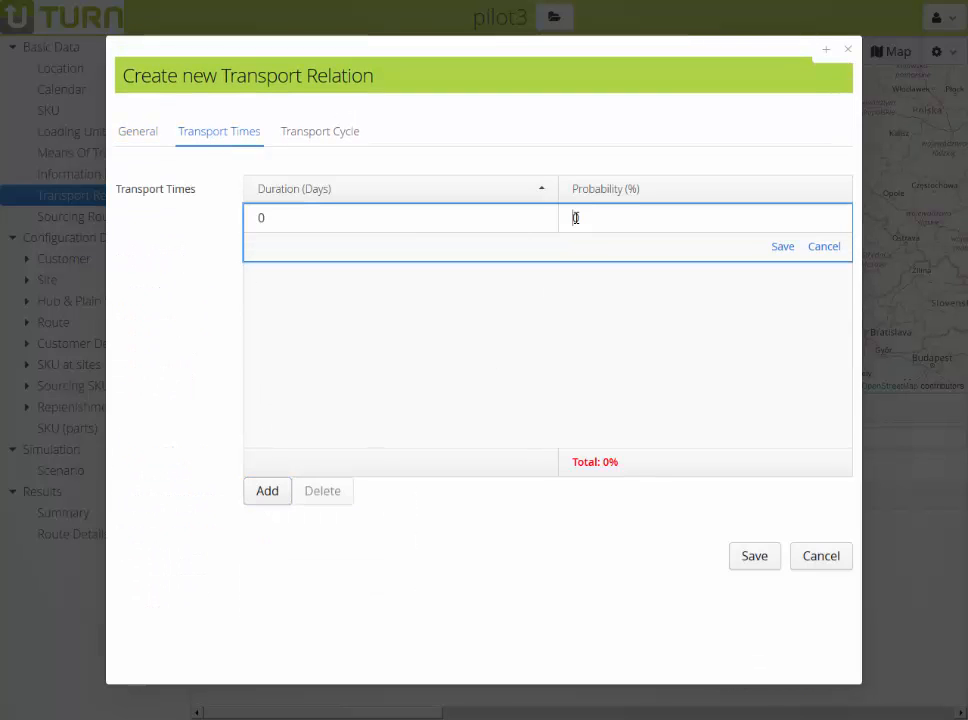
type("20")
left_click(783, 247)
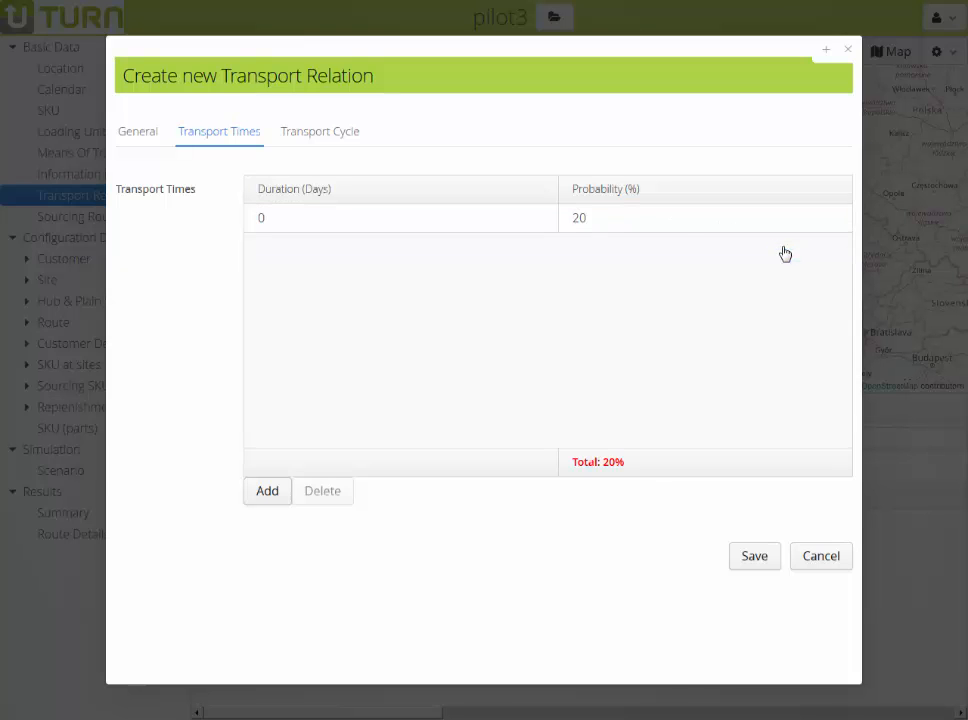
left_click(752, 557)
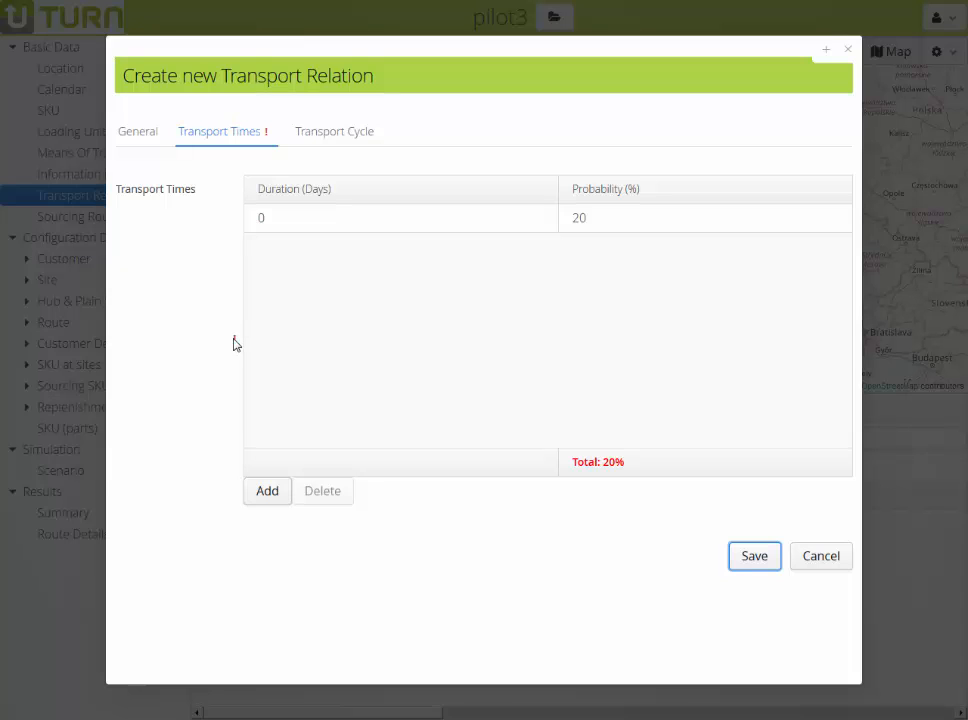
mouse_move(235, 344)
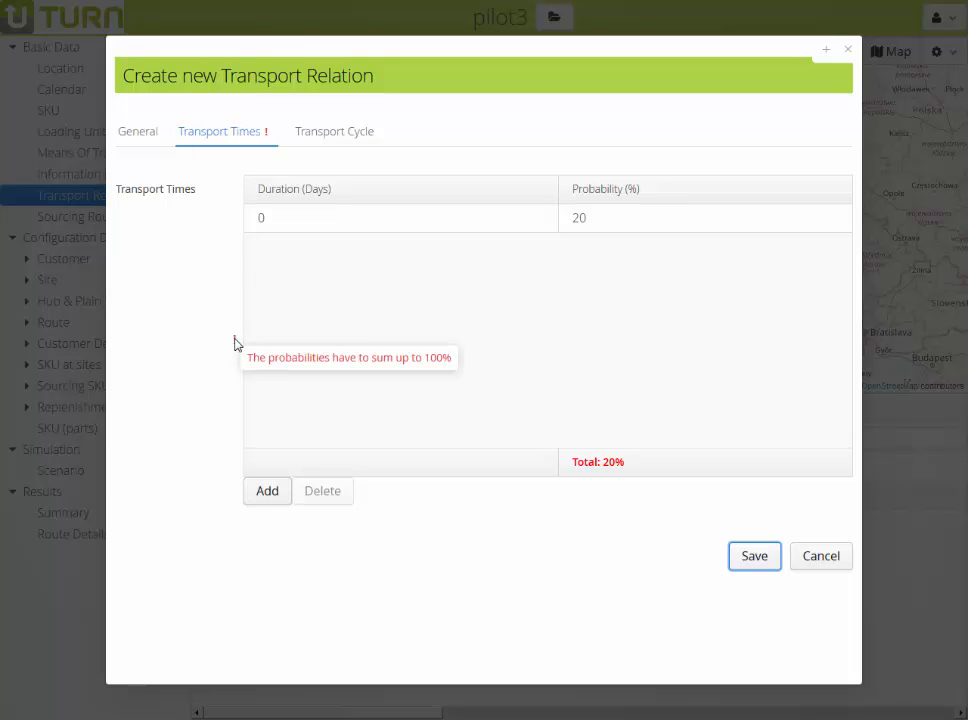
Step: Add a second transport time of 1 day with 80 % probability and save the transport relation
left_click(268, 493)
left_click(267, 247)
left_click(268, 248)
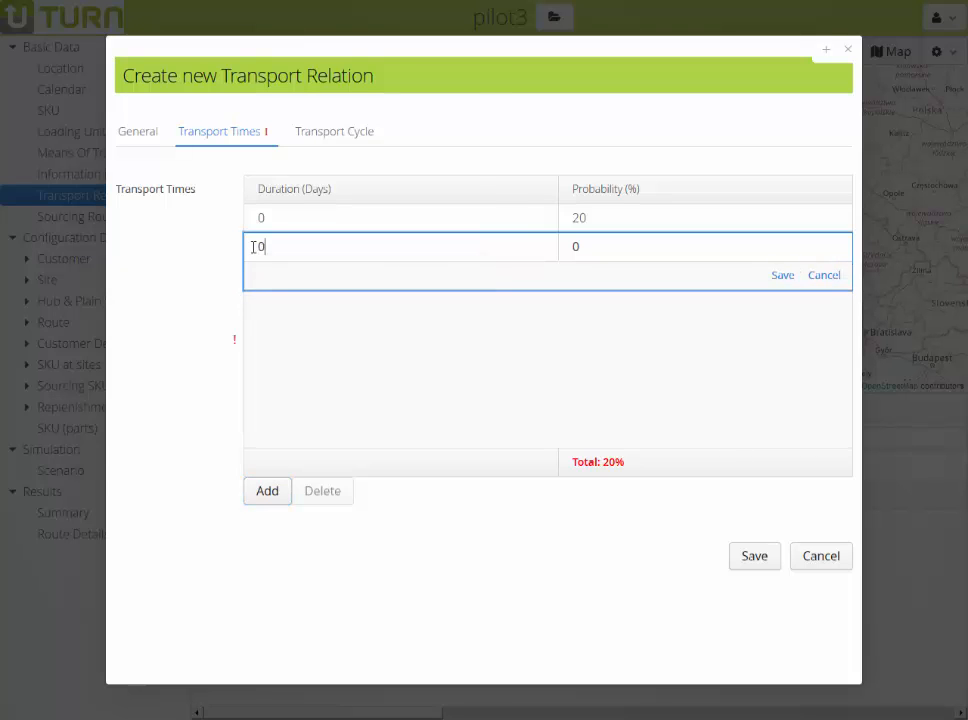
key("BackSpace")
type("1")
left_click(573, 246)
type("8")
left_click(780, 276)
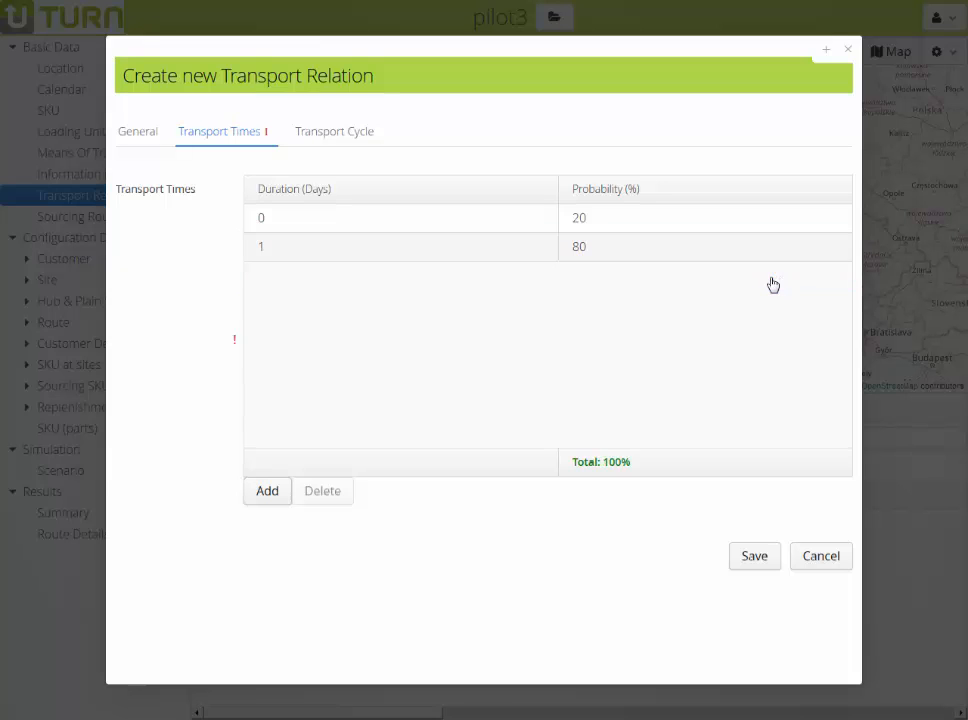
left_click(736, 555)
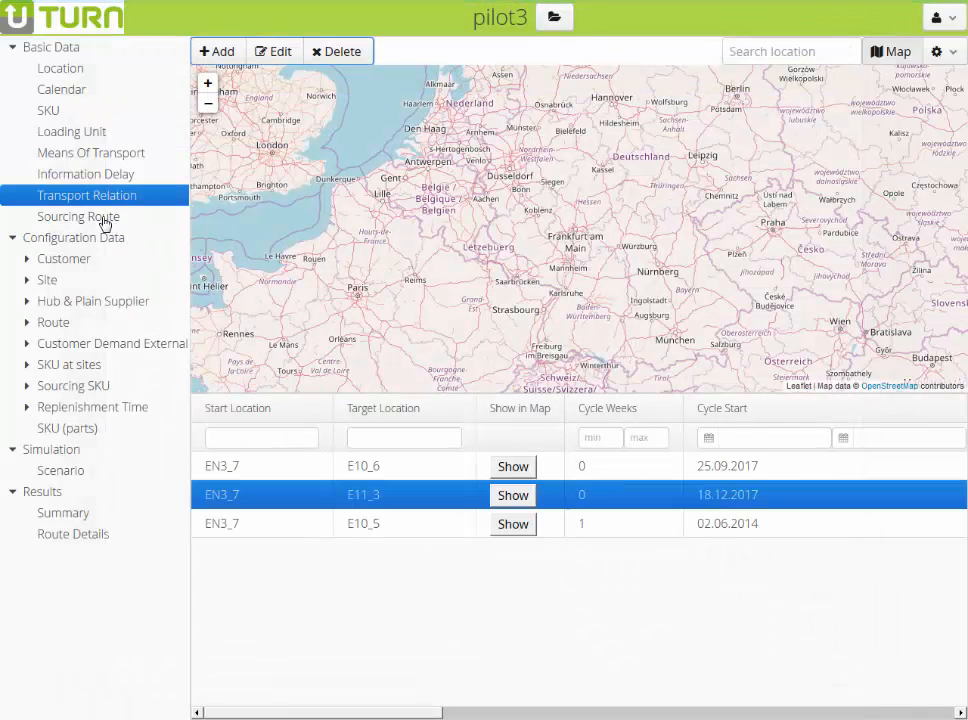
Step: Create and save a sourcing route using transport relation EN3_7_E10_6 with Scrap Min 1 % and Scrap Max 3 %
left_click(104, 219)
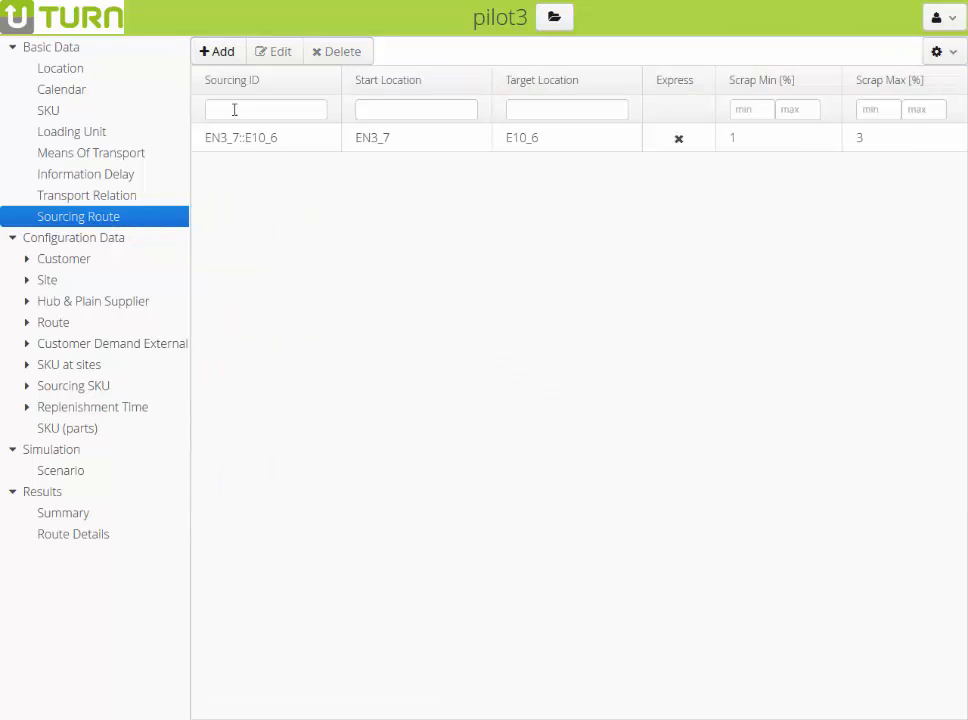
left_click(220, 52)
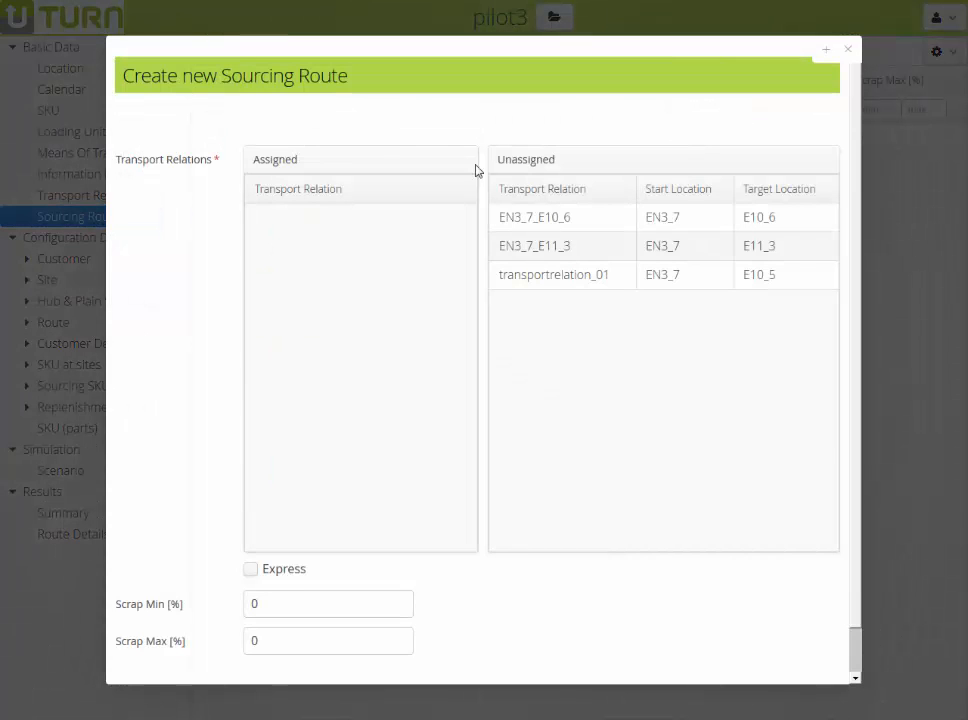
left_click_drag(562, 217, 370, 240)
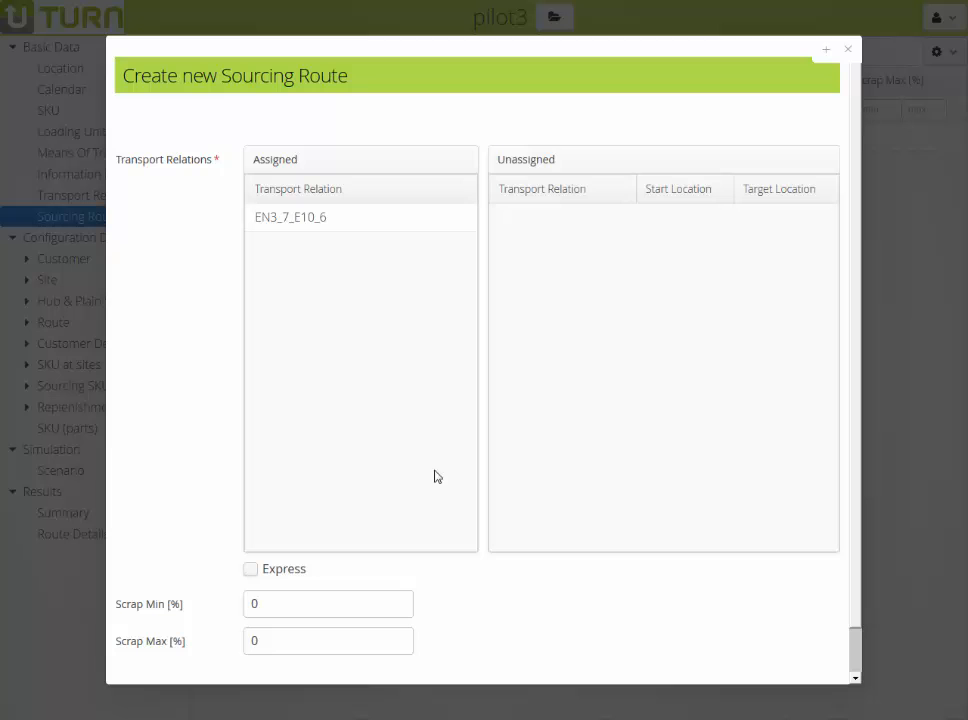
left_click(281, 603)
type("1")
key("Tab")
type("3")
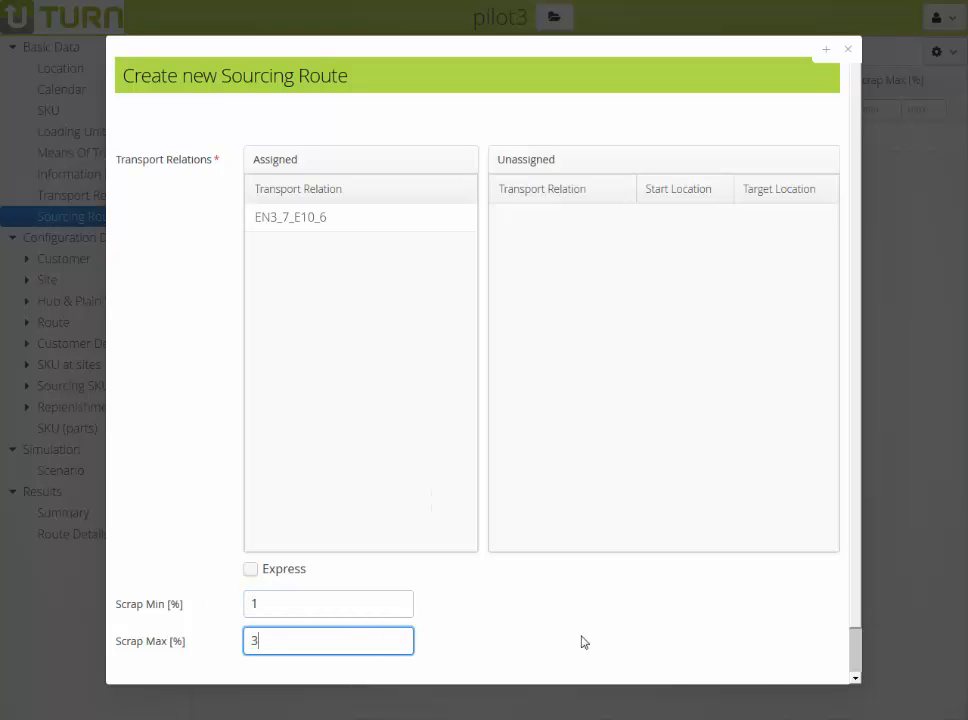
scroll(705, 636, "down", 1)
left_click(746, 663)
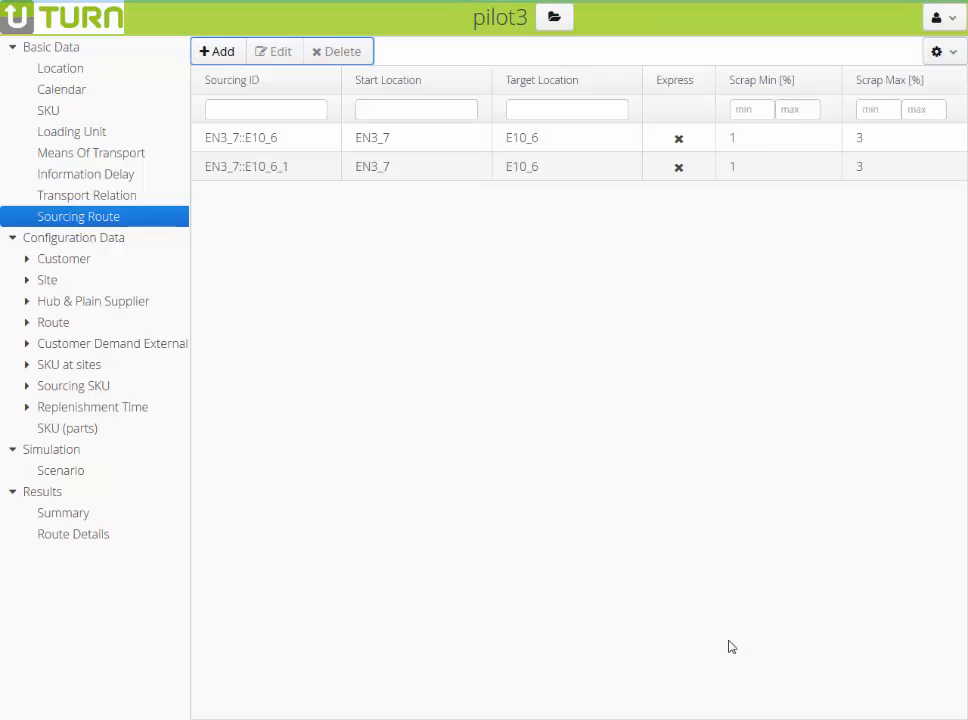
left_click(83, 222)
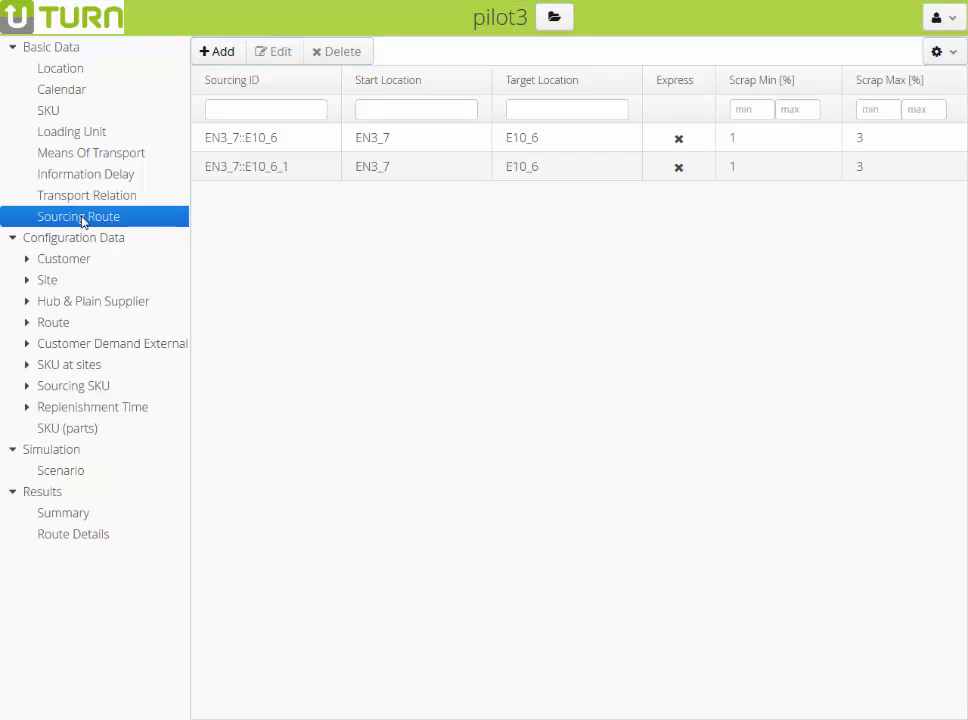
Step: Create a site configuration with the description test2 and save it
left_click(45, 280)
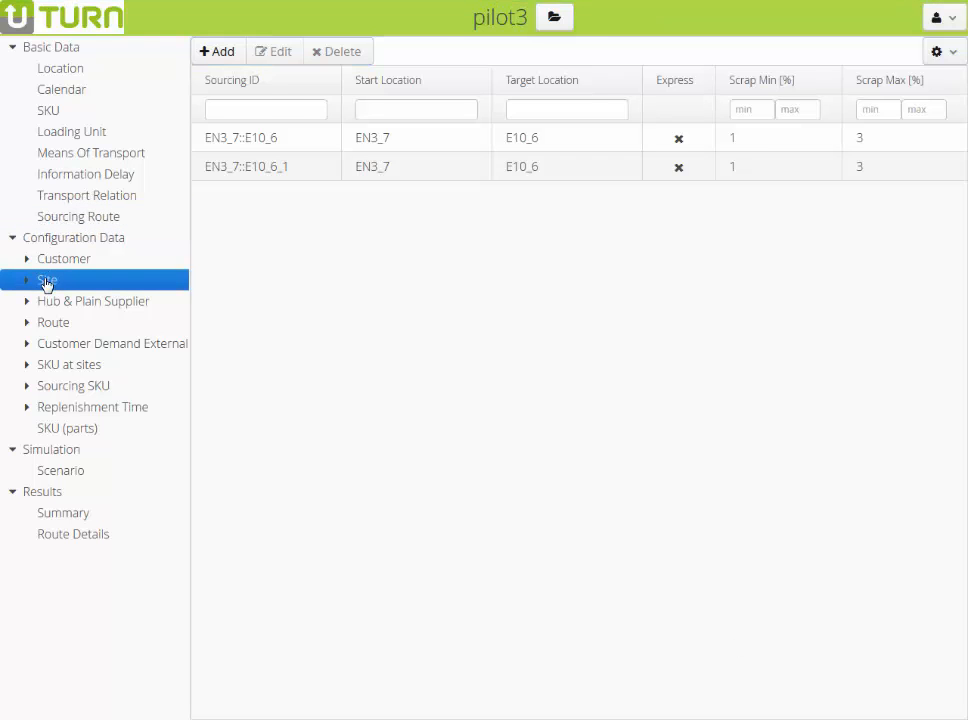
left_click(218, 52)
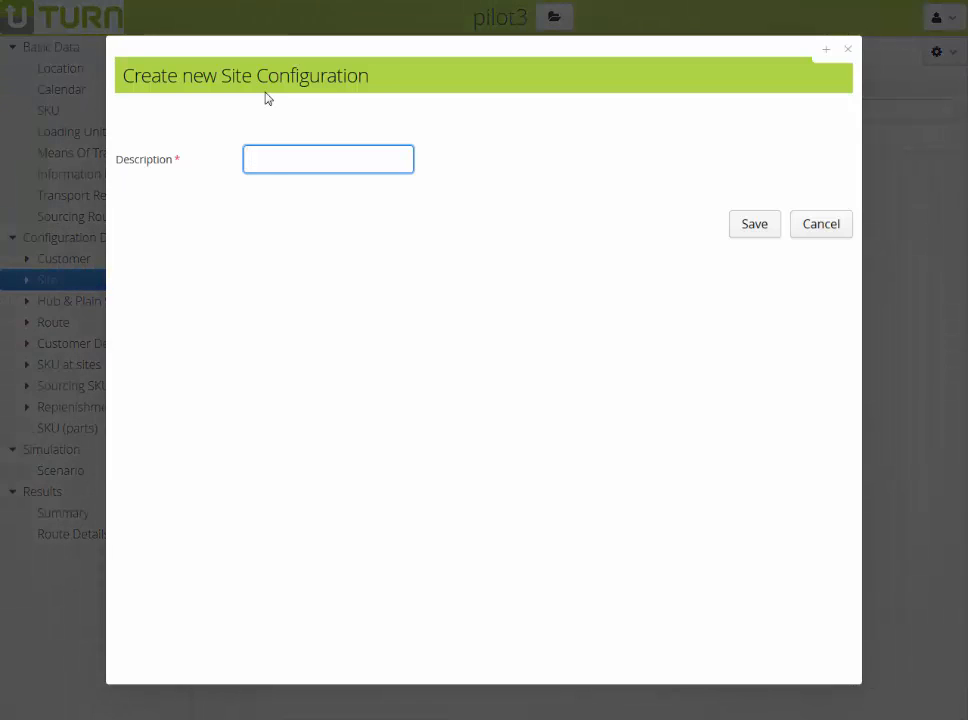
left_click(753, 223)
Step: In site configuration test2, create a site from map location HA4_0 with information delay type no delay and calendar Default, and save it
left_click(27, 281)
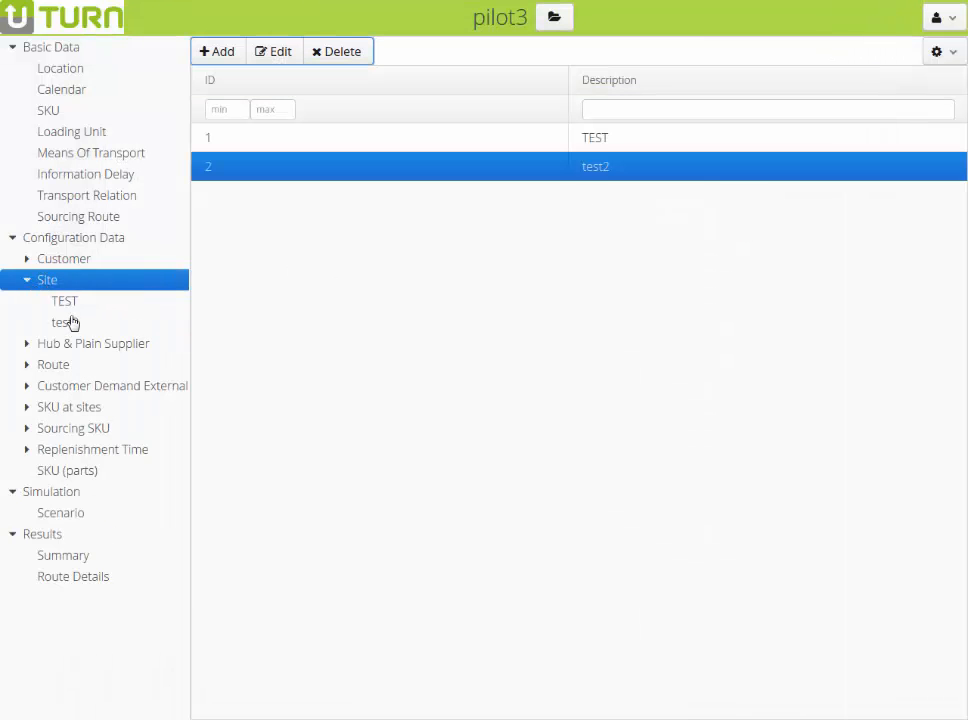
left_click(70, 322)
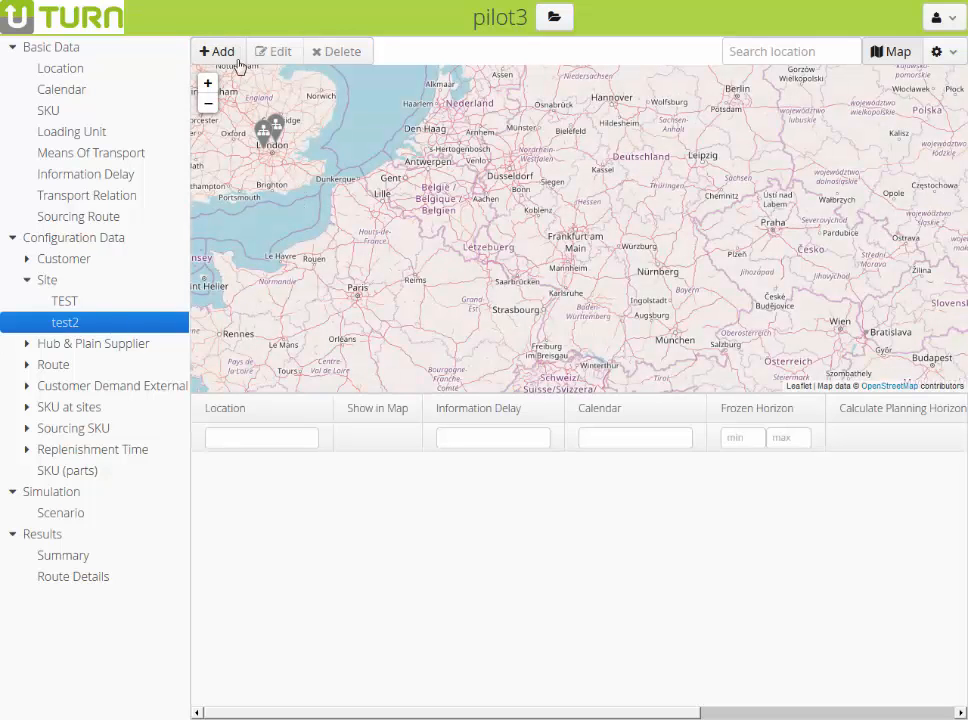
right_click(261, 137)
left_click(300, 152)
left_click(400, 232)
left_click(390, 262)
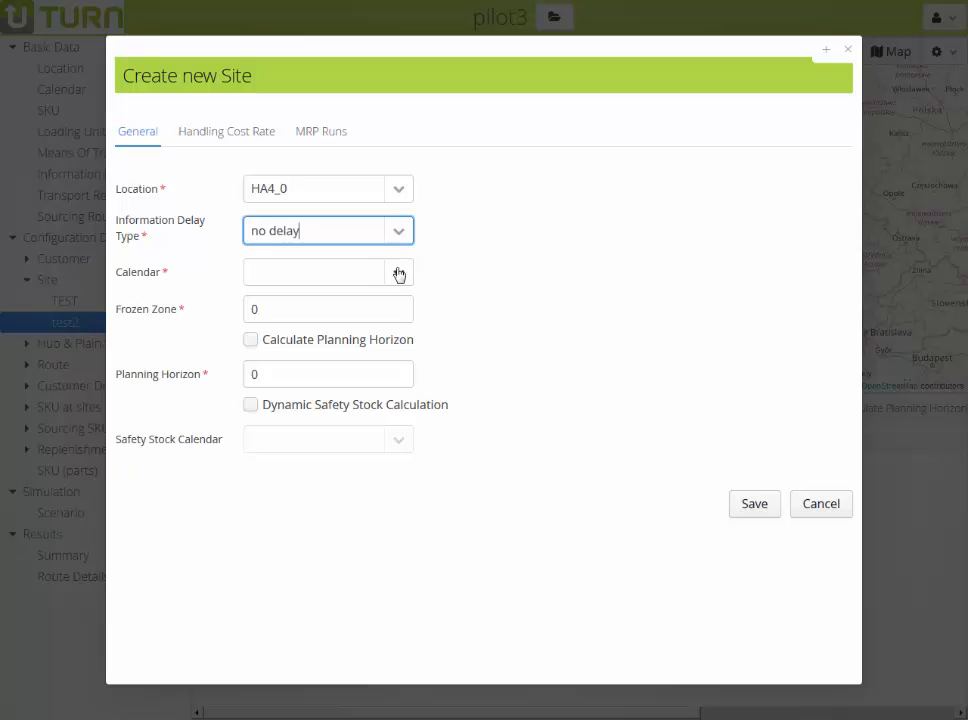
left_click(396, 272)
left_click(392, 302)
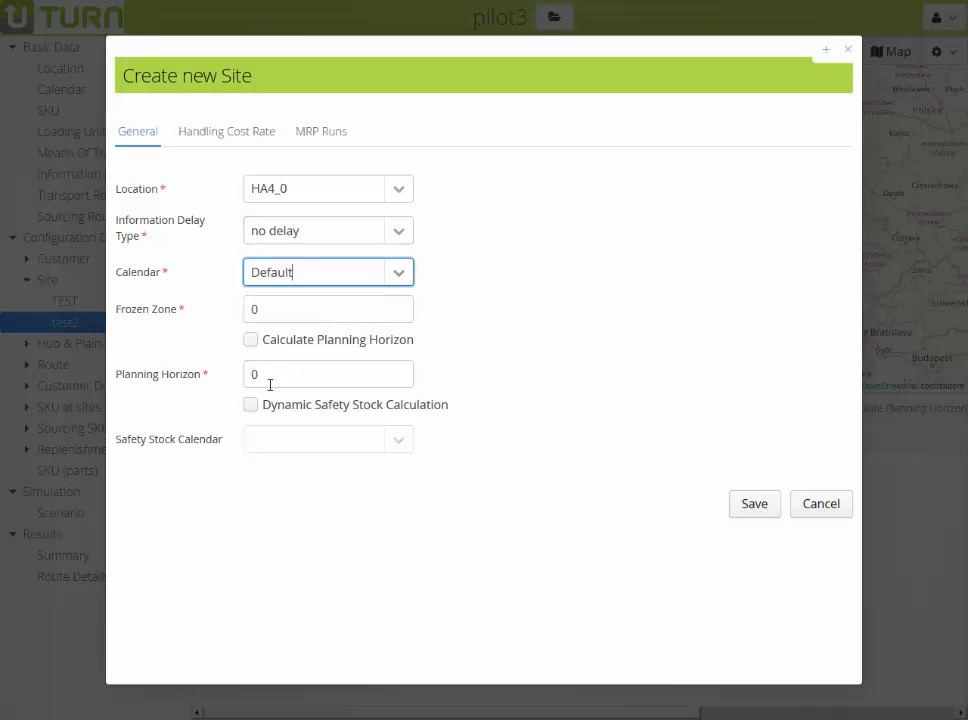
left_click(752, 503)
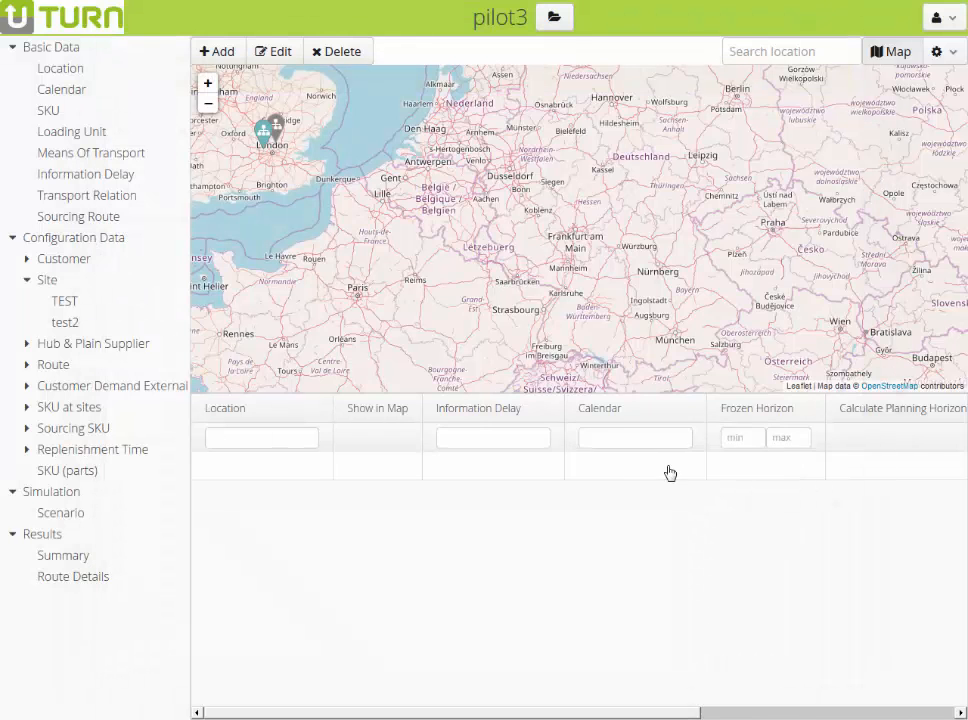
Step: In the TEST configuration of SKU at sites, set Valid Until to 22.11.18 for sku_01 at EN3_7 and save
left_click(35, 406)
left_click(64, 427)
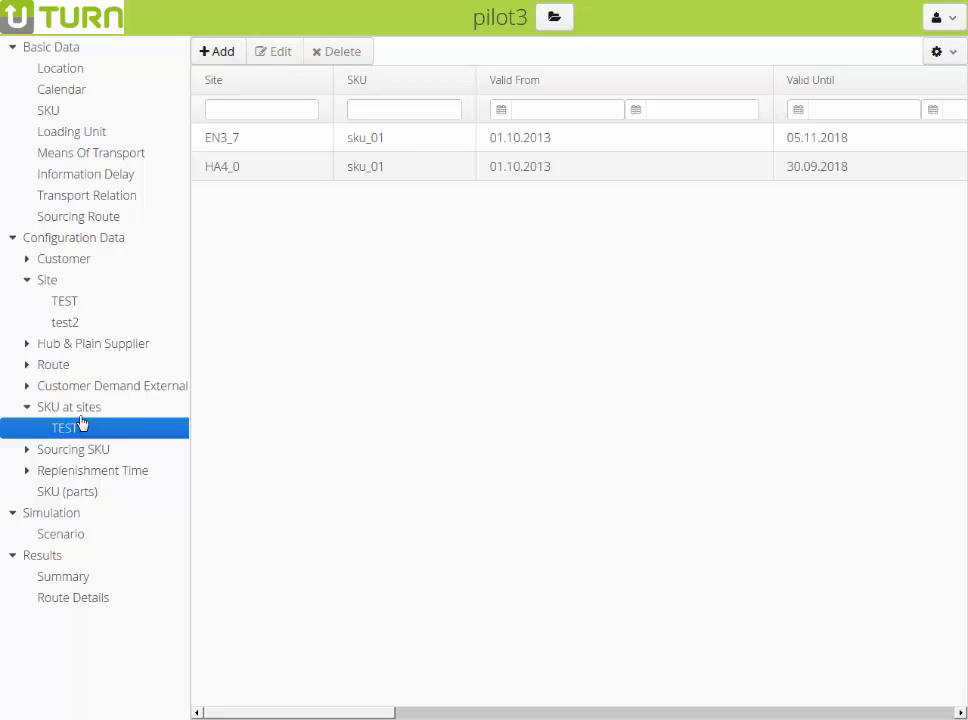
left_click(248, 140)
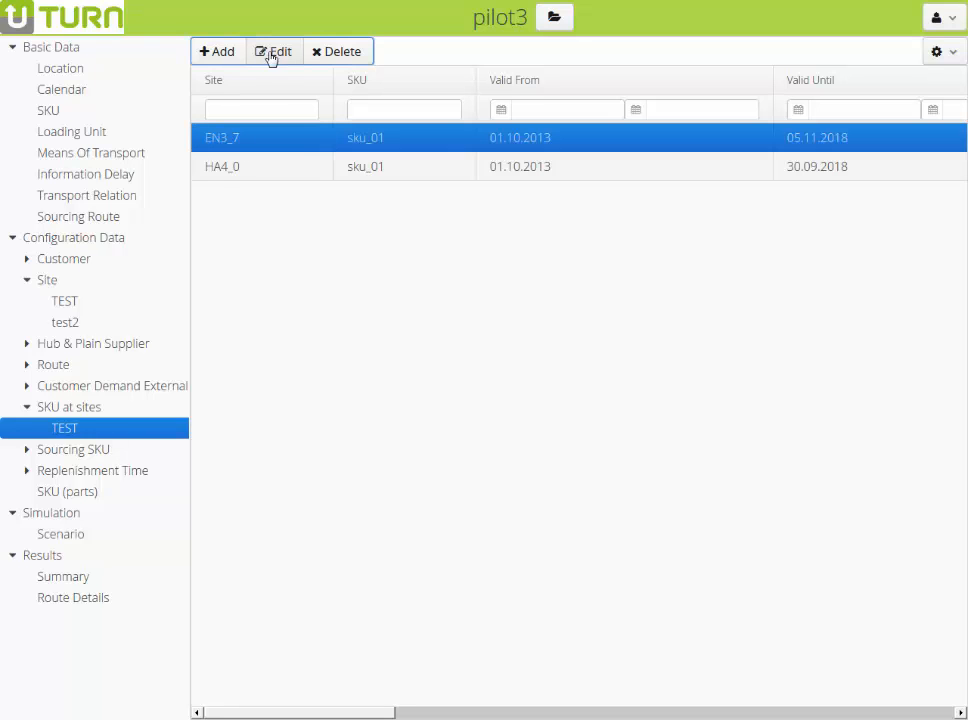
left_click(272, 52)
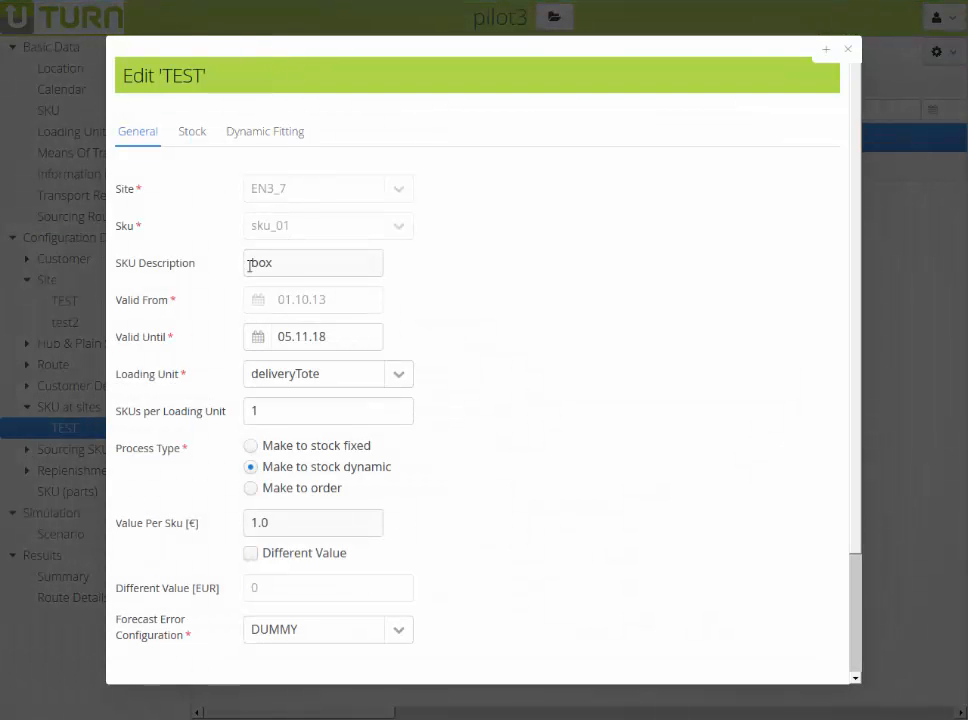
left_click(256, 338)
left_click(339, 485)
scroll(692, 600, "down", 1)
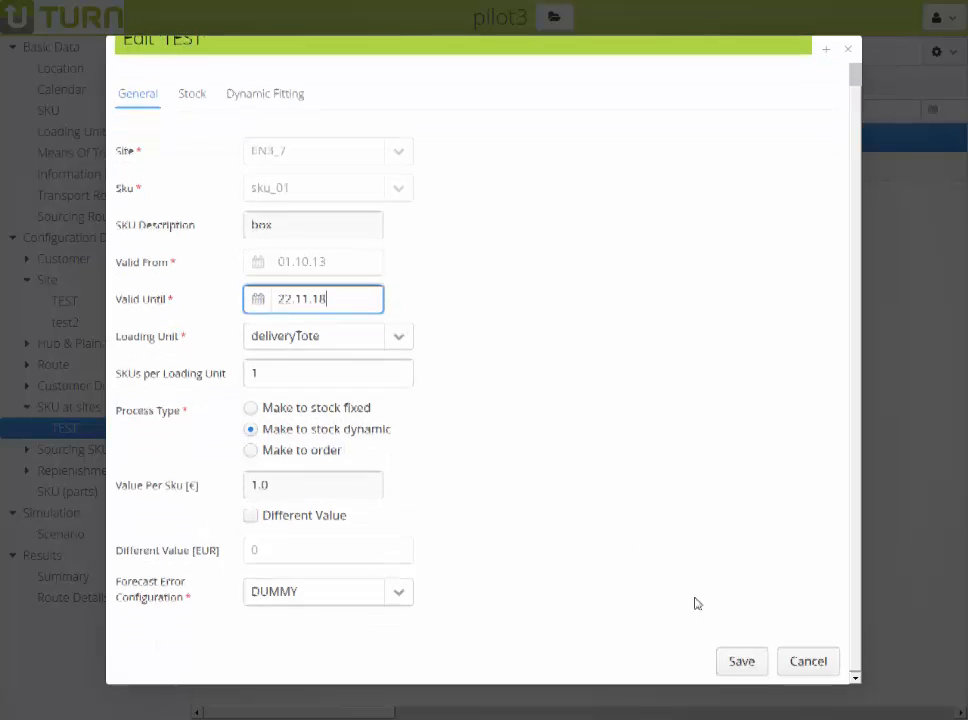
left_click(740, 660)
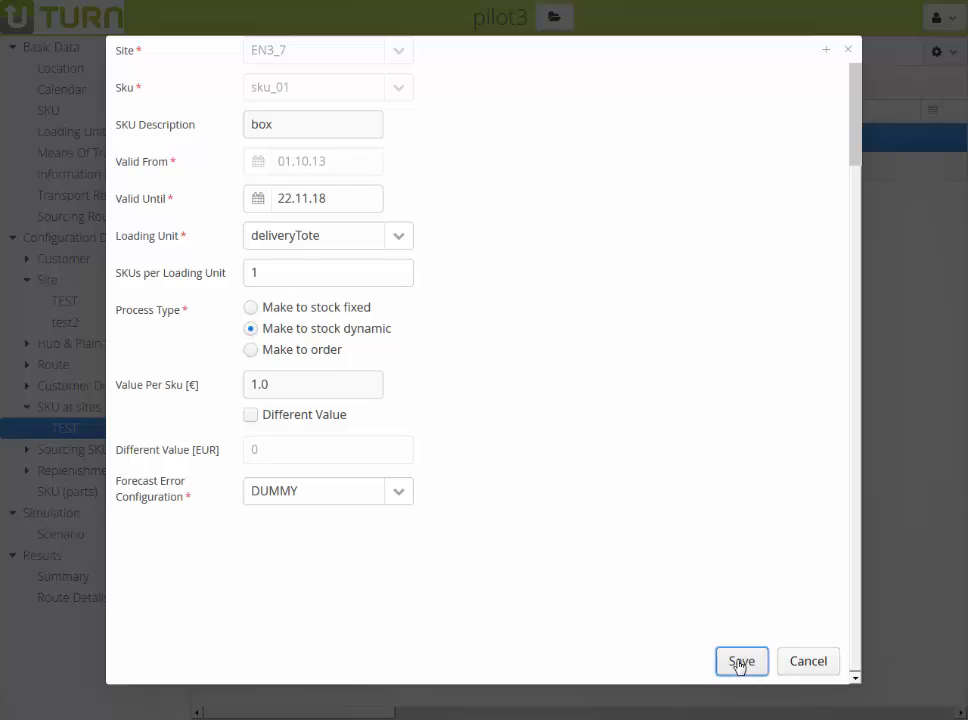
Step: In the TEST configuration of Sourcing SKU, set Min. Order Quantity to 10 for sku_02 on EN3_7::E10_6 and save
left_click(27, 449)
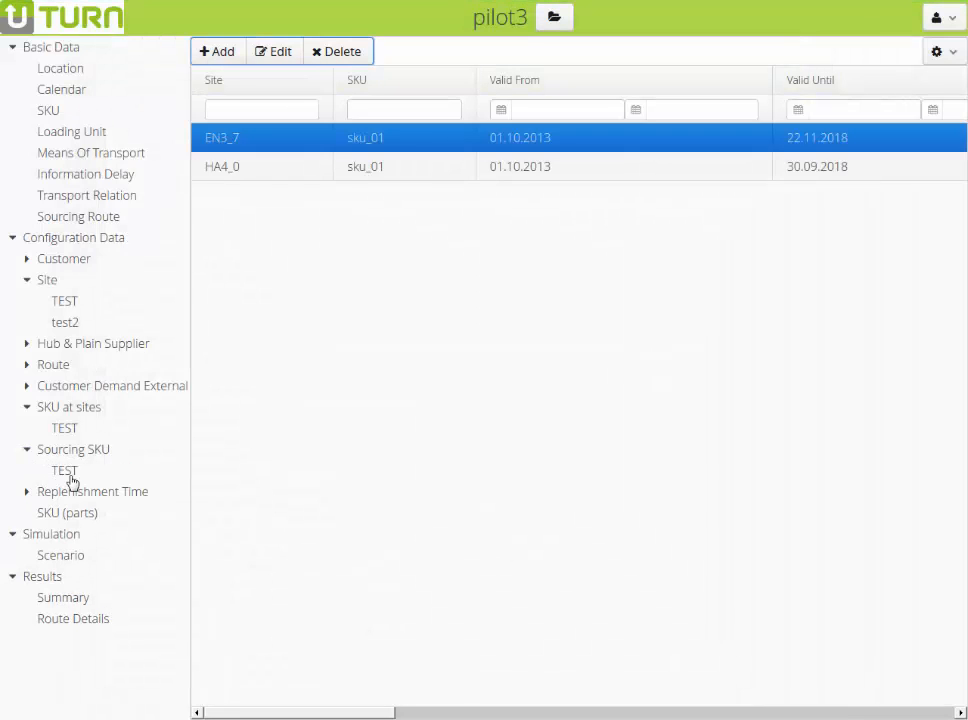
left_click(70, 475)
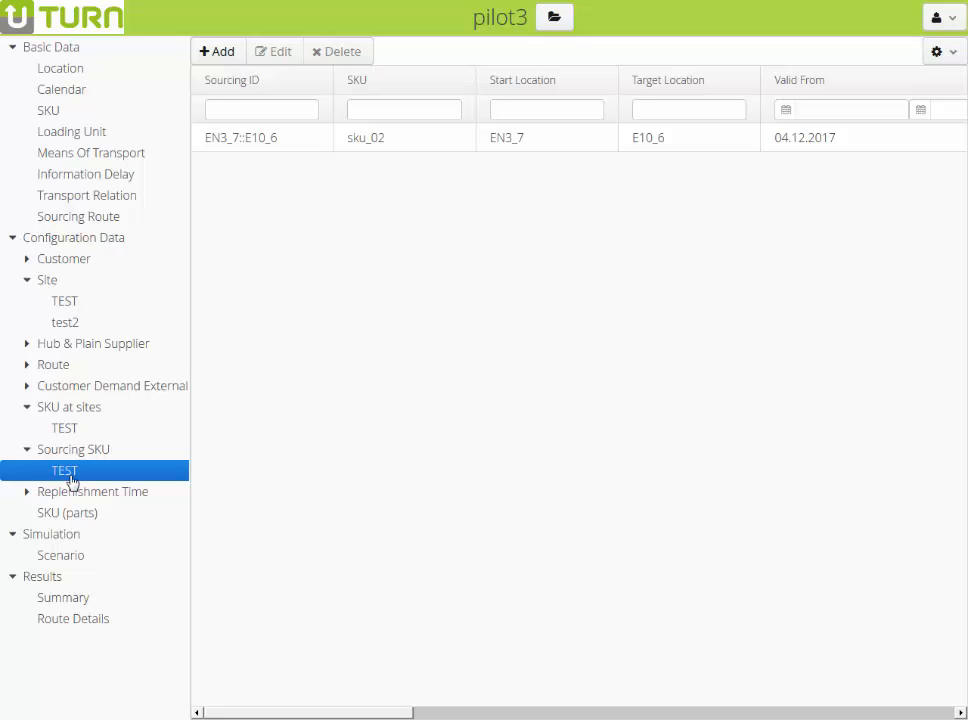
left_click(256, 138)
left_click(280, 53)
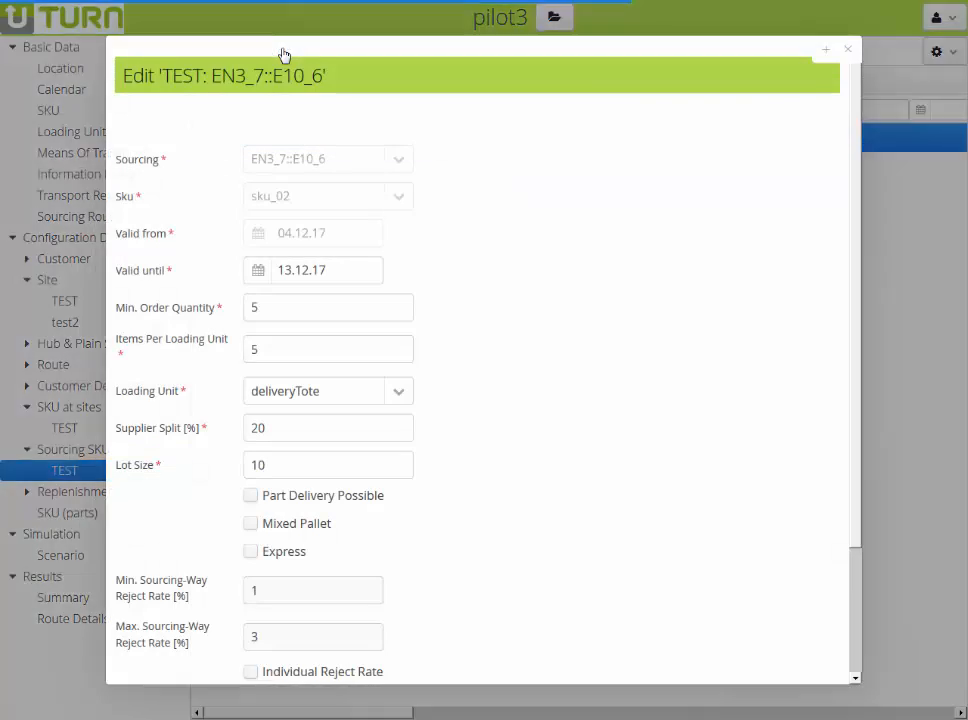
left_click(231, 307)
type("10")
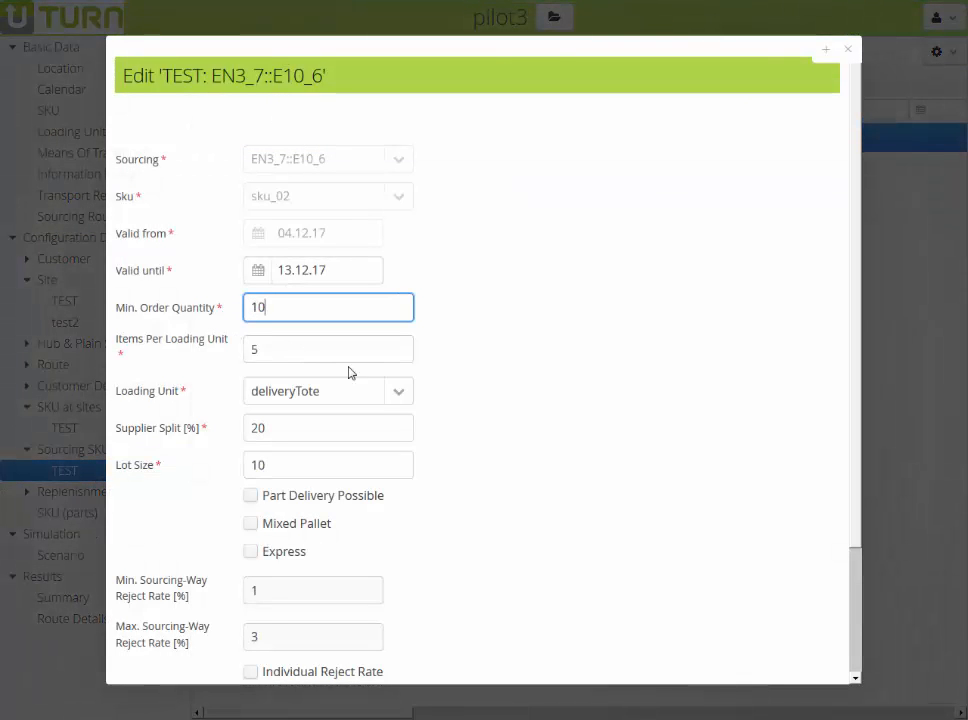
scroll(650, 542, "down", 1)
scroll(650, 542, "down", 1)
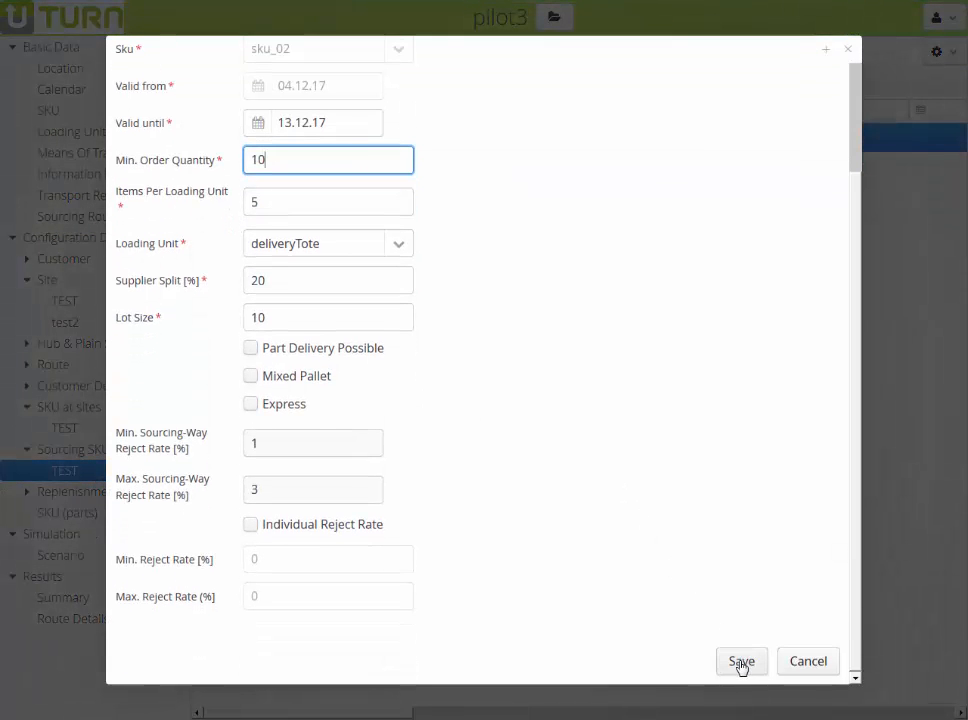
left_click(738, 663)
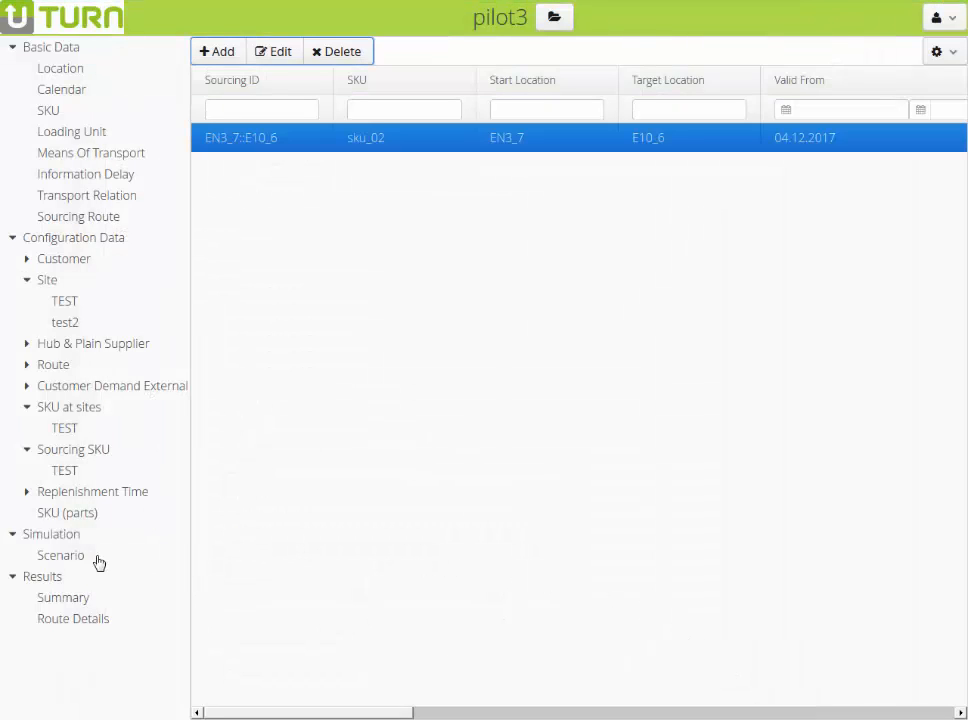
Step: Start the simulation for the TEST scenario
left_click(70, 558)
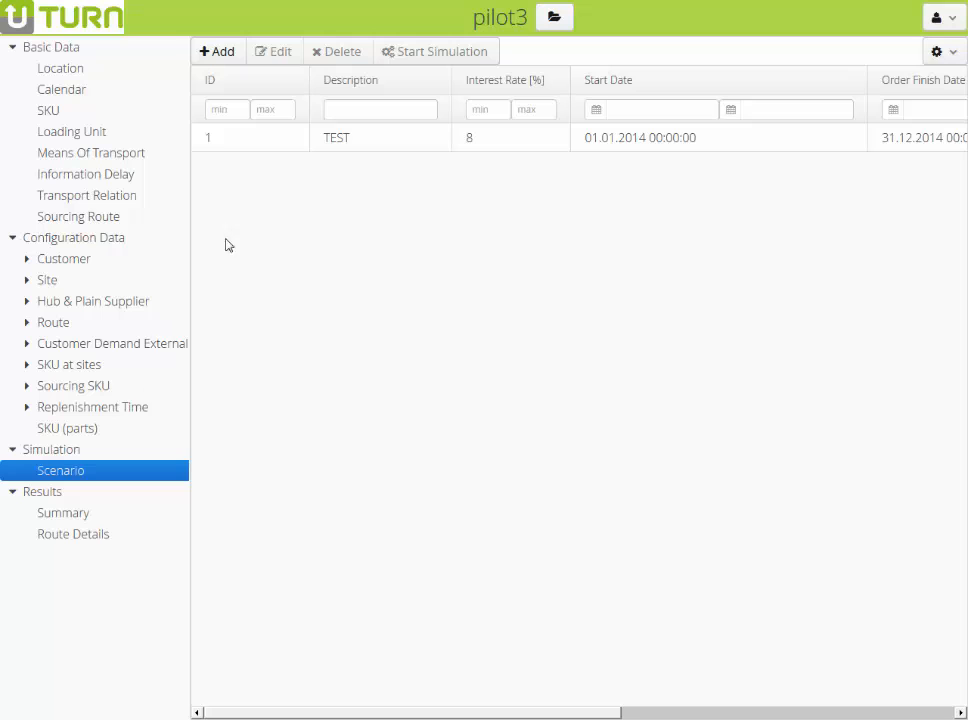
left_click(271, 137)
left_click(405, 53)
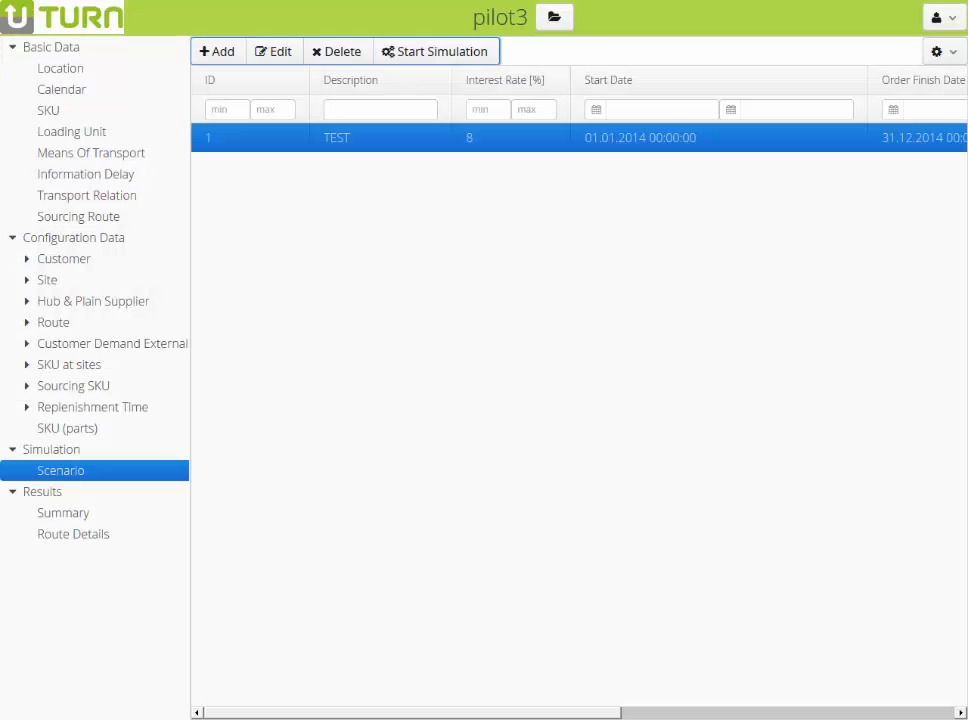
Step: Examine the CO2 emission peaks in the route details results, and add loading units, transport costs and distance to the chart
left_click(95, 538)
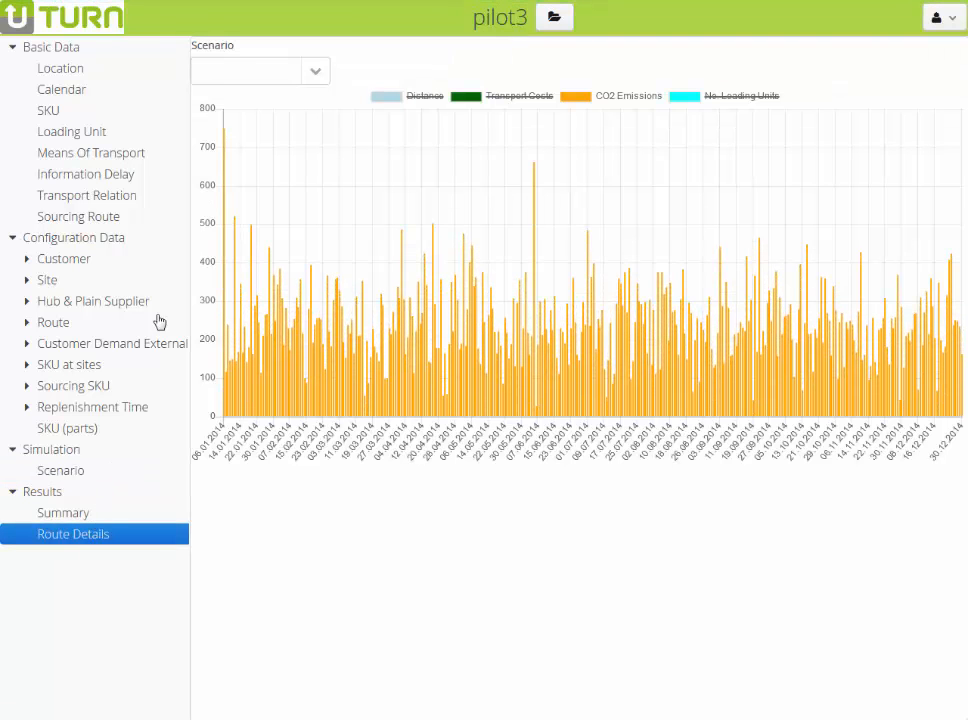
mouse_move(227, 207)
mouse_move(536, 223)
left_click(720, 97)
left_click(535, 101)
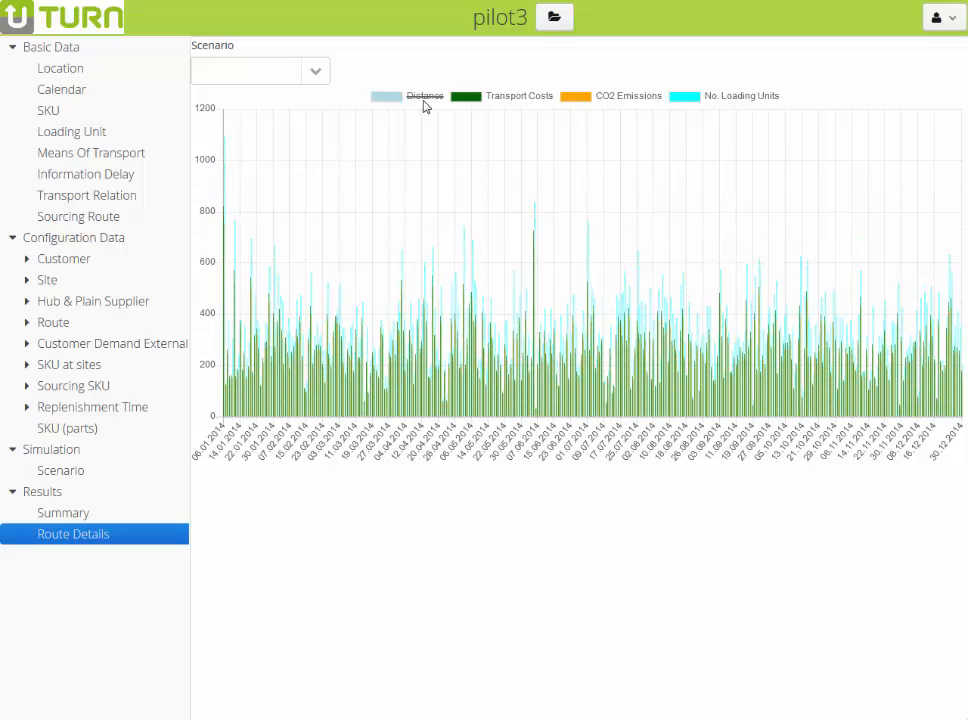
left_click(423, 102)
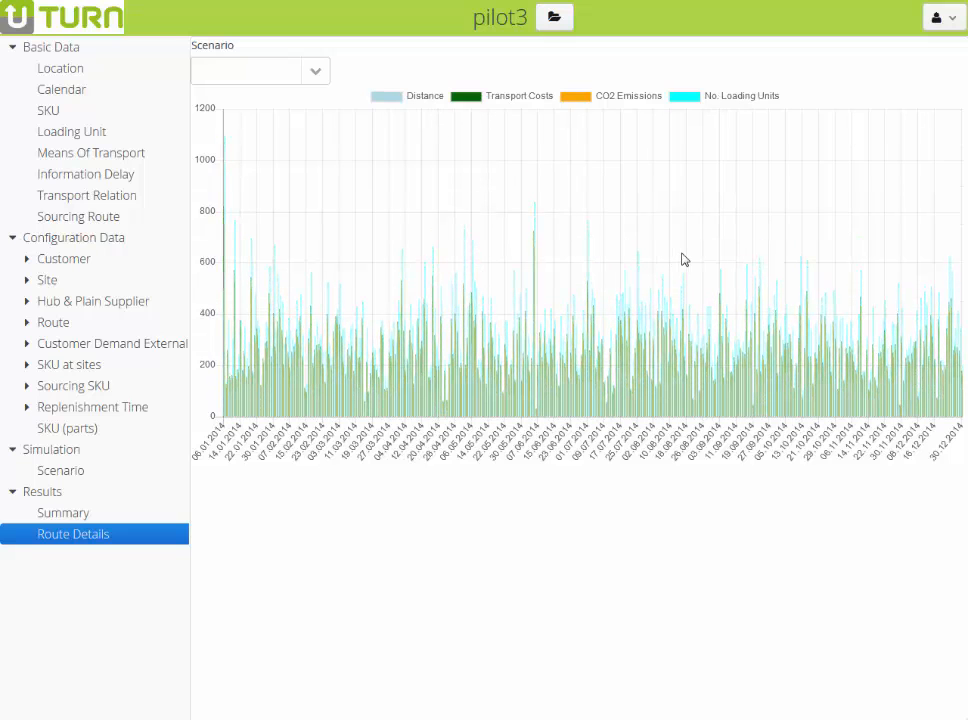
Step: Show only the distance series in the route details chart and inspect its peaks on 05.06.2014 and 06.01.2014
left_click(735, 98)
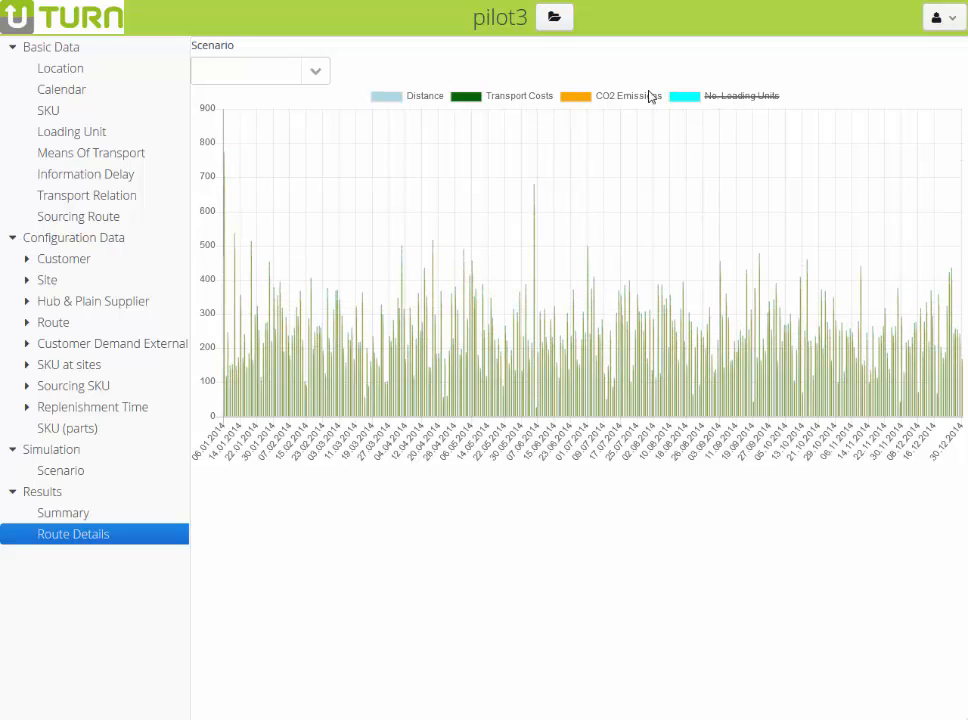
left_click(616, 96)
left_click(537, 100)
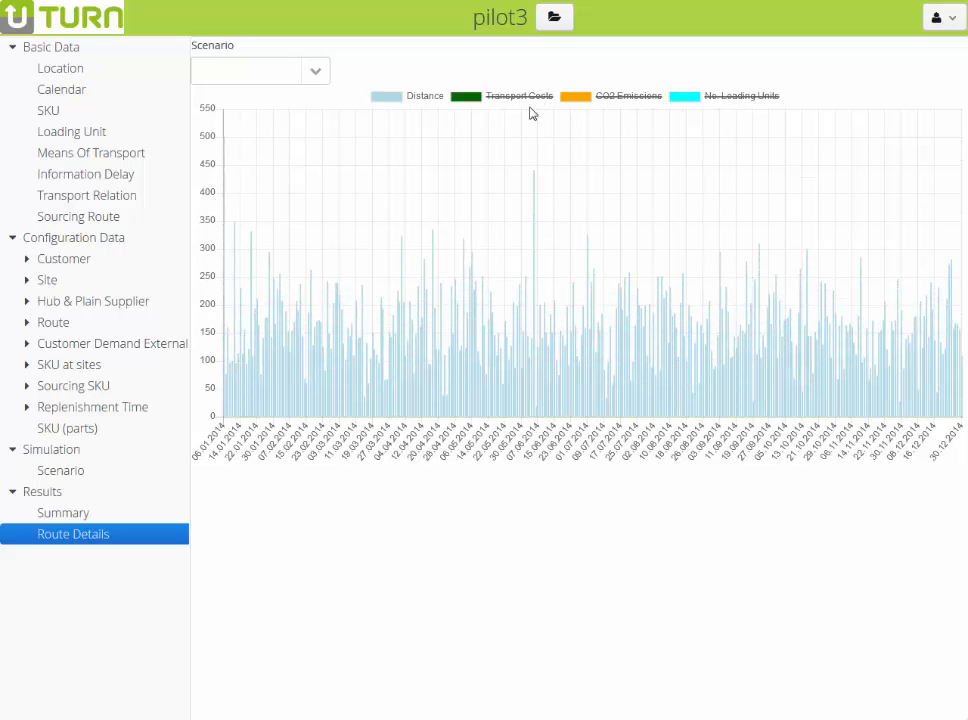
mouse_move(537, 195)
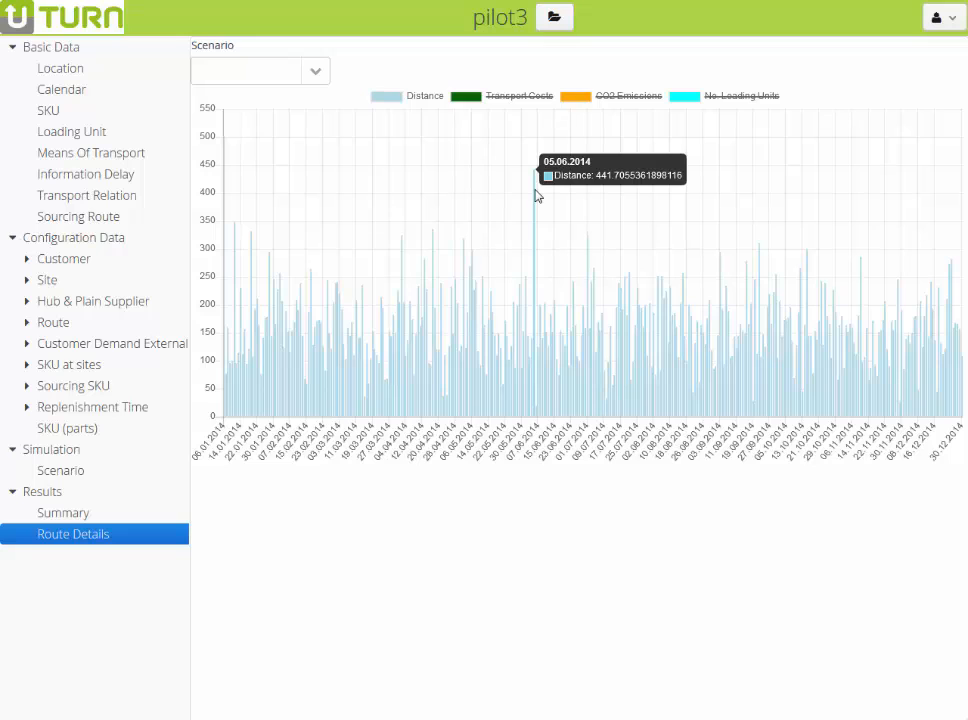
mouse_move(226, 203)
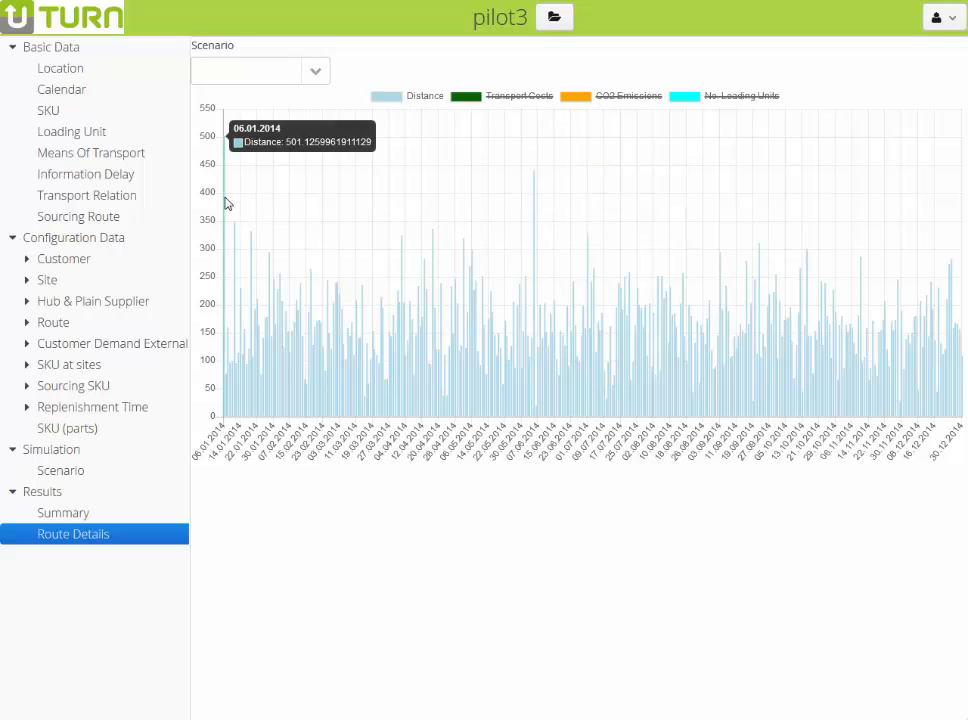